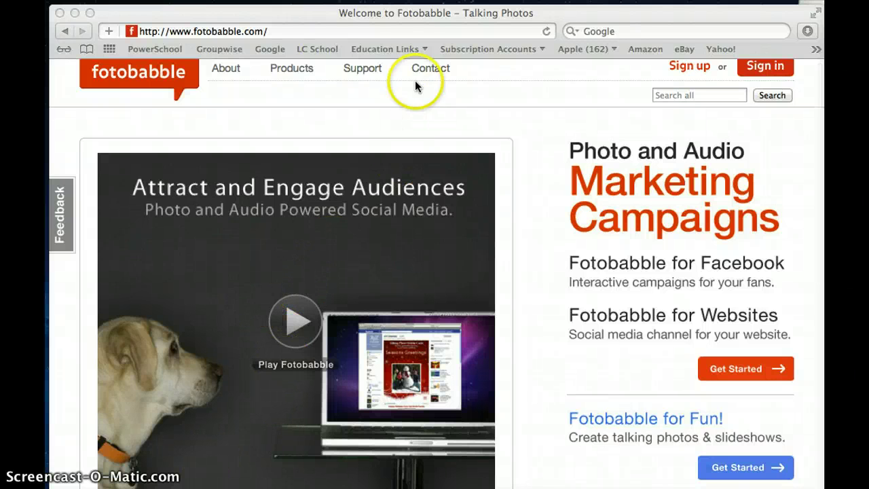
# Reposition the browser window and go from the Fotobabble home page to Sign in
pyautogui.moveTo(408, 15); pyautogui.dragTo(407, 17)
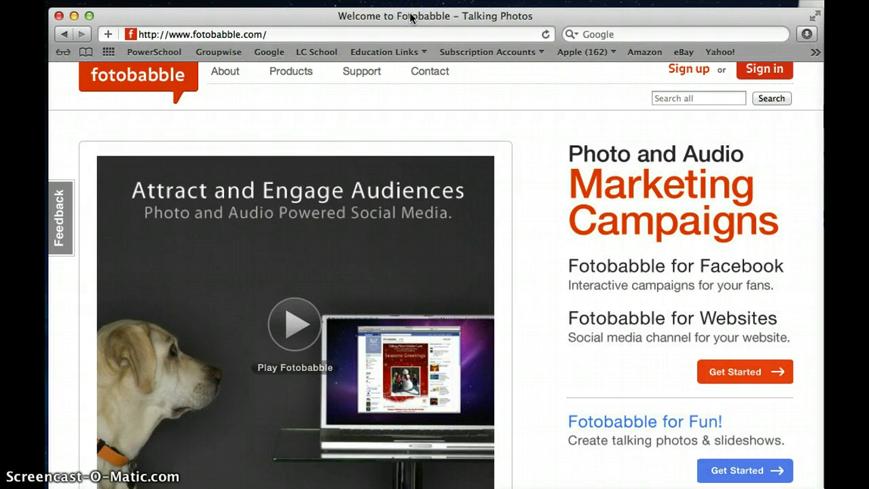
pyautogui.moveTo(410, 16); pyautogui.dragTo(413, 26)
pyautogui.click(265, 43)
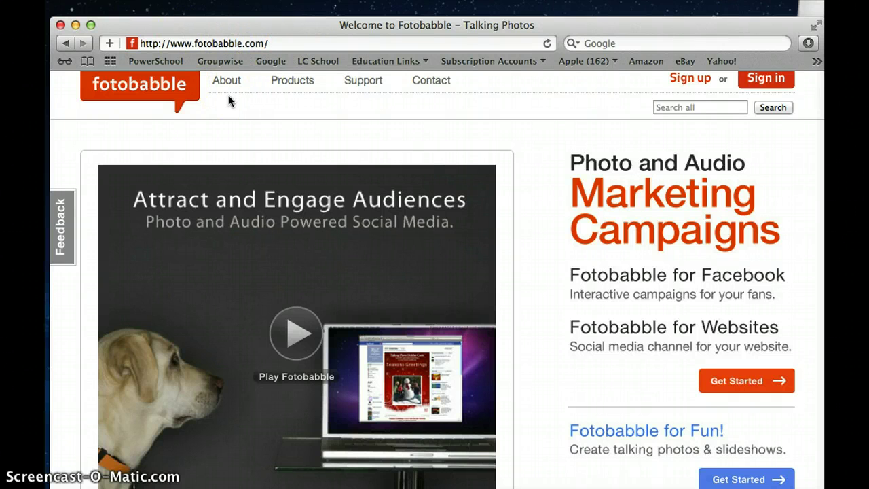
pyautogui.click(336, 30)
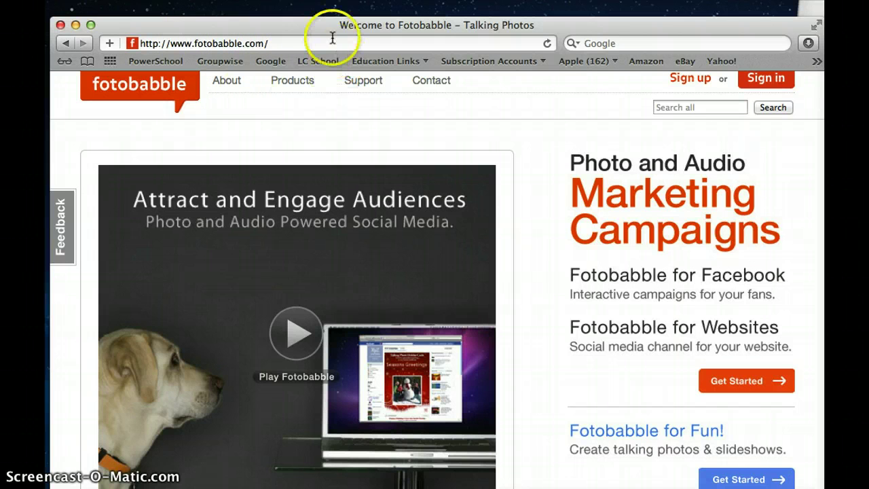
pyautogui.moveTo(324, 29); pyautogui.dragTo(323, 22)
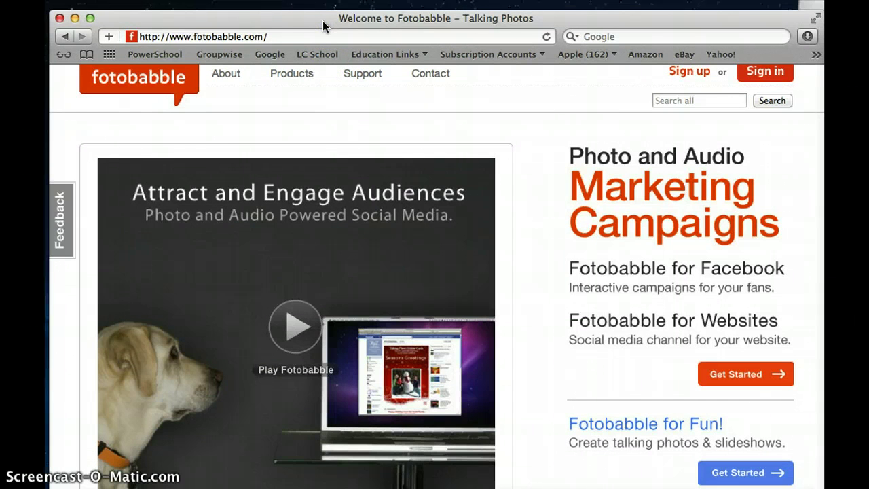
pyautogui.moveTo(323, 23); pyautogui.dragTo(322, 23)
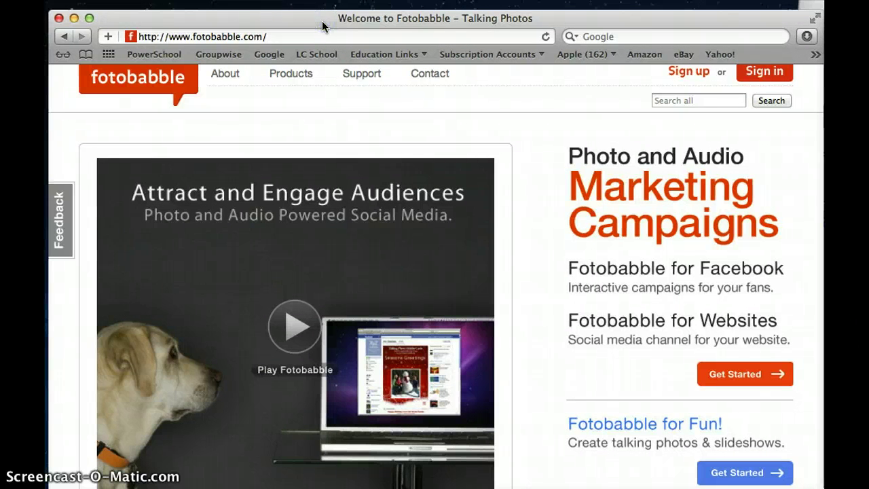
pyautogui.click(603, 91)
pyautogui.moveTo(624, 27); pyautogui.dragTo(617, 22)
# Fill in the account username and password and submit the sign-in form
pyautogui.click(761, 72)
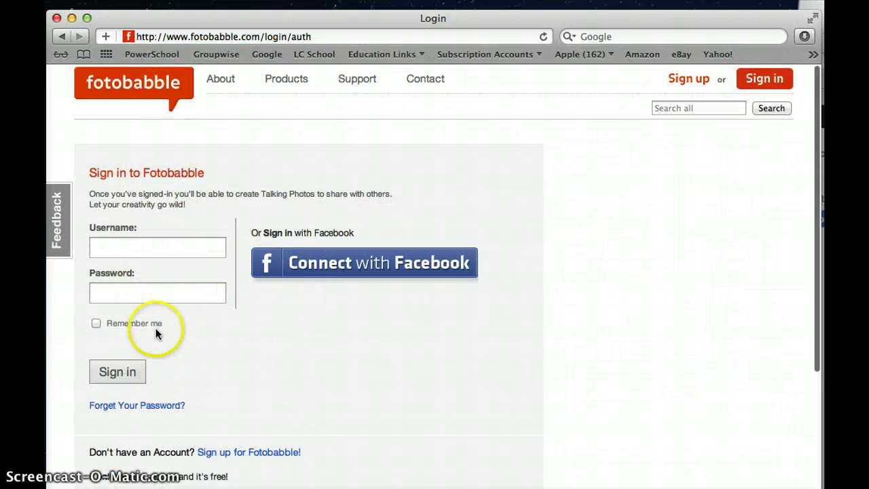
pyautogui.click(261, 453)
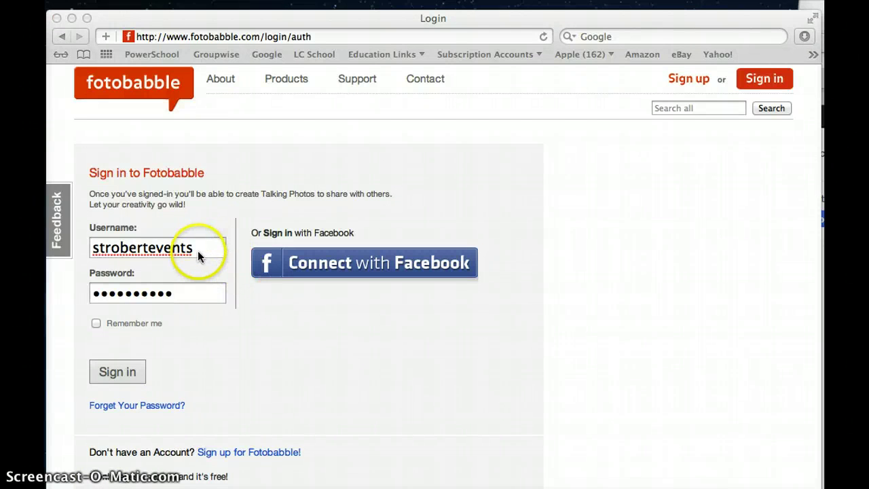
pyautogui.click(119, 373)
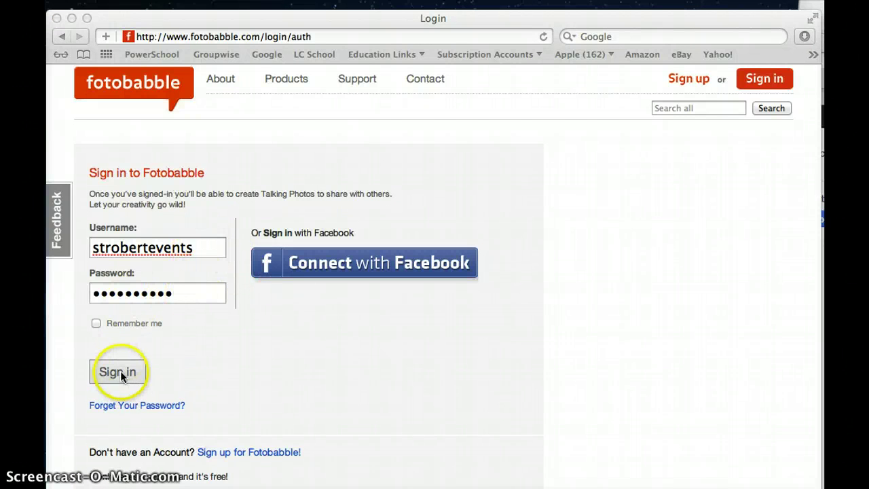
pyautogui.click(117, 374)
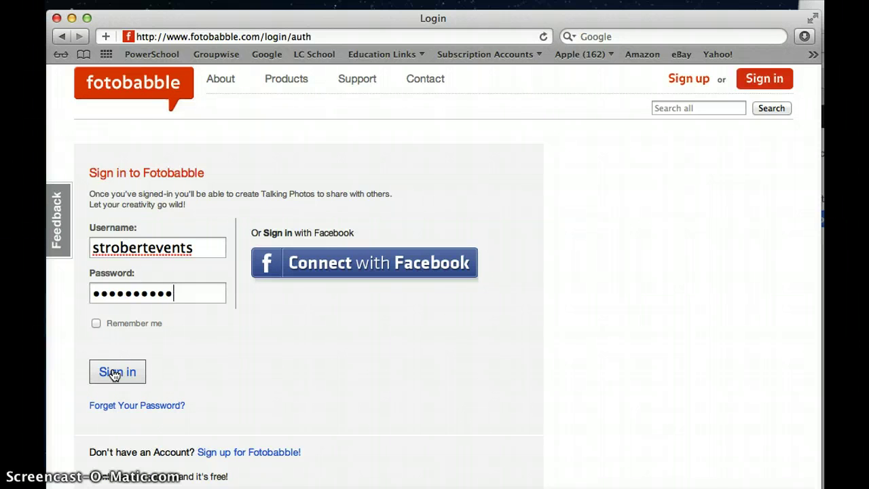
# Sign in, start a fotobabble with Create New, and bring Google Images forward
pyautogui.click(114, 374)
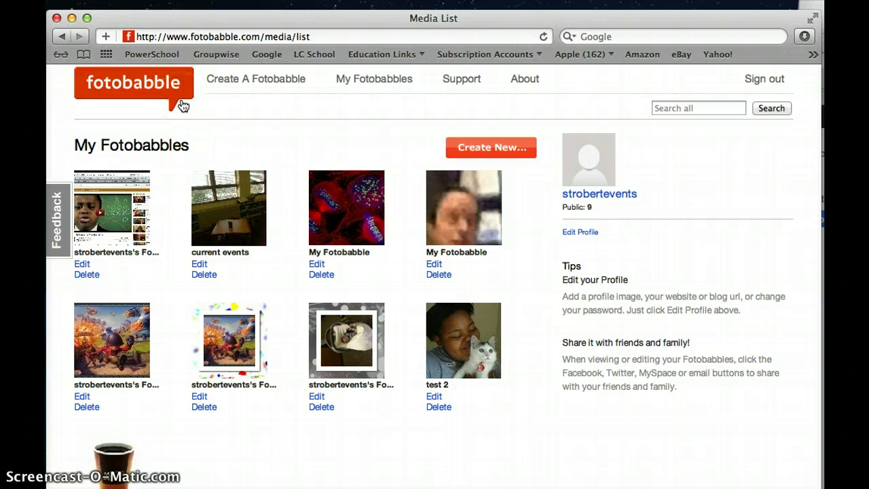
pyautogui.click(281, 114)
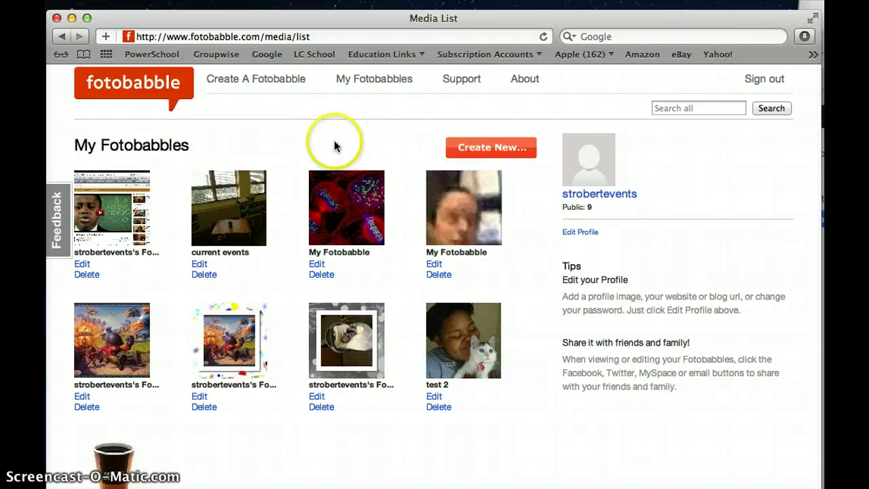
pyautogui.moveTo(355, 19); pyautogui.dragTo(364, 25)
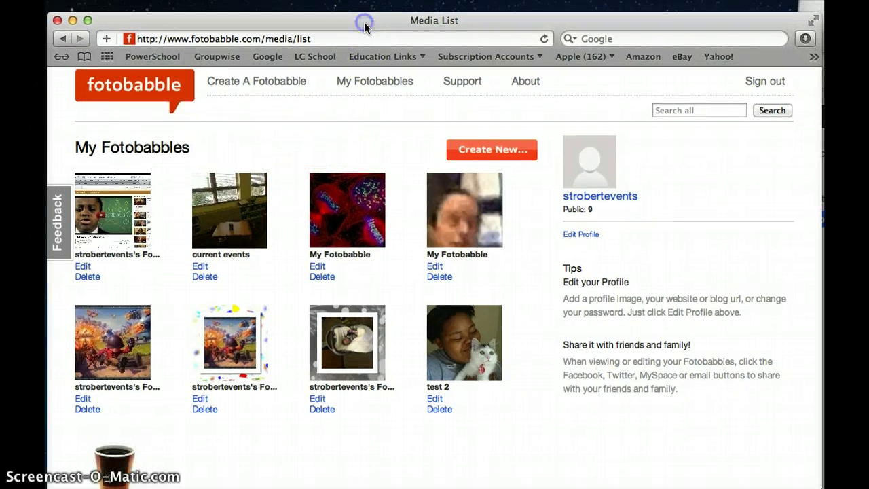
pyautogui.click(498, 150)
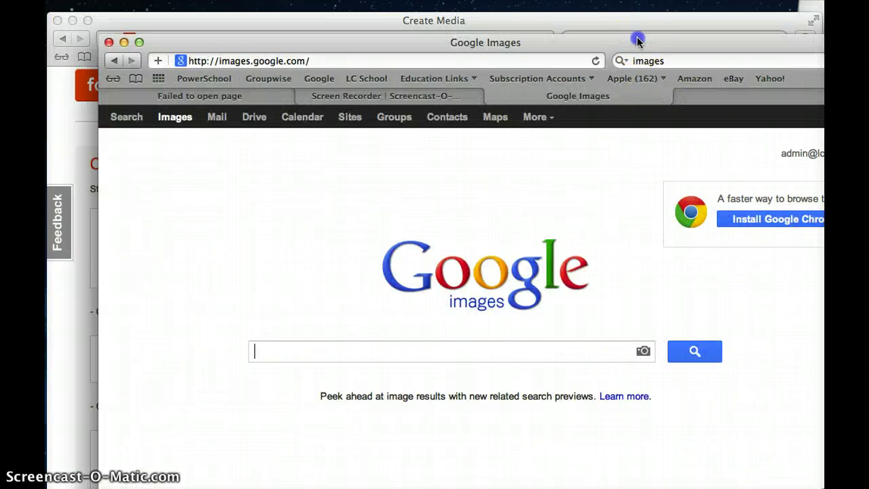
pyautogui.moveTo(636, 37); pyautogui.dragTo(588, 11)
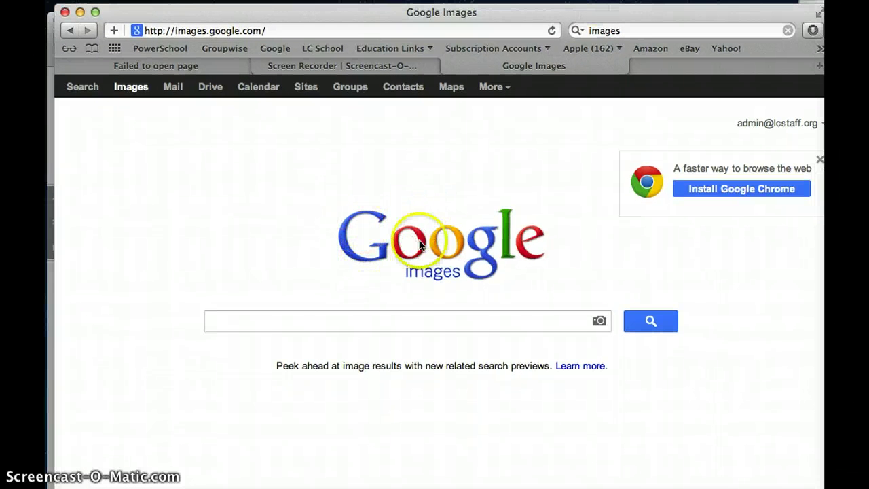
# Search Google Images for 'obama' and drag the smiling blue-stars photo toward the desktop
pyautogui.click(354, 324)
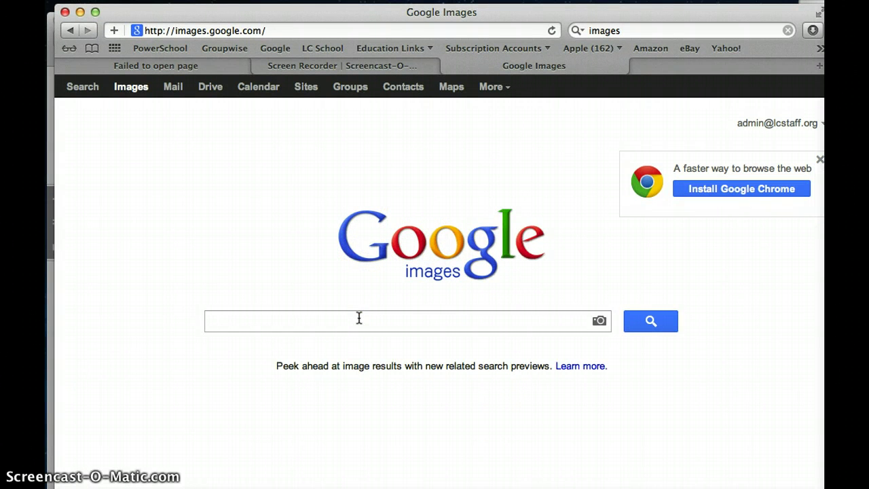
pyautogui.write('obama')
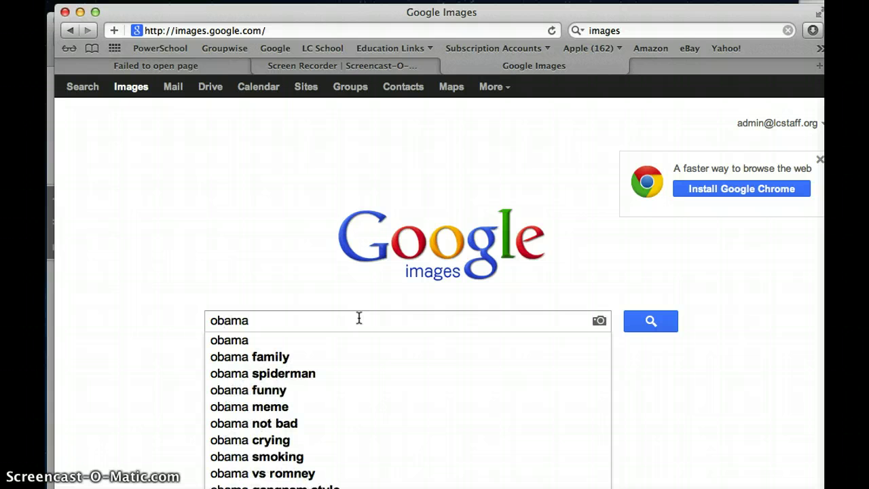
pyautogui.click(231, 341)
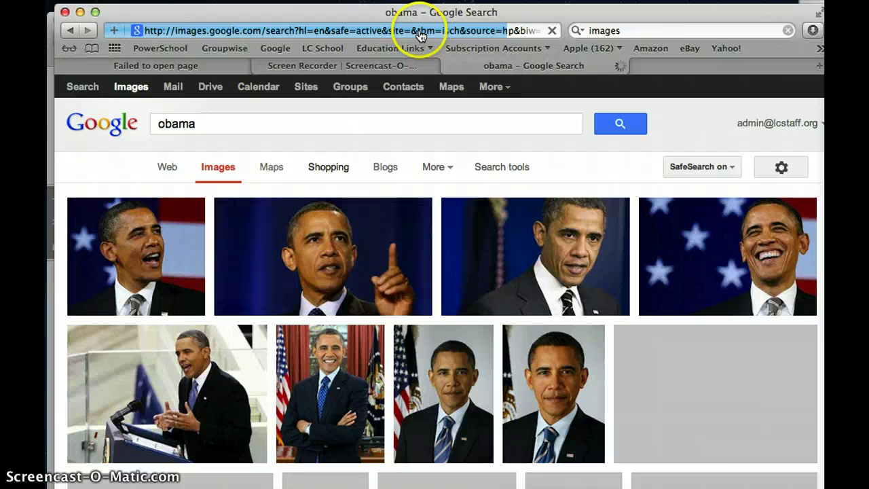
pyautogui.moveTo(422, 14); pyautogui.dragTo(422, 10)
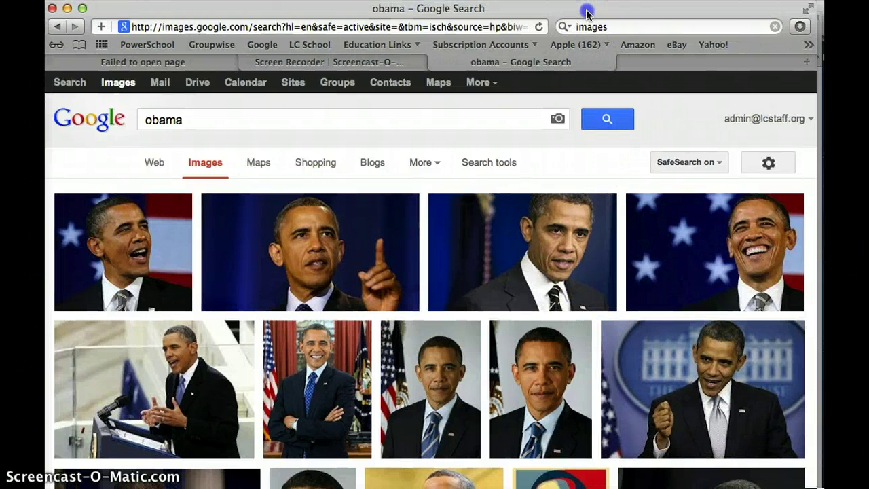
pyautogui.moveTo(601, 13); pyautogui.dragTo(581, 13)
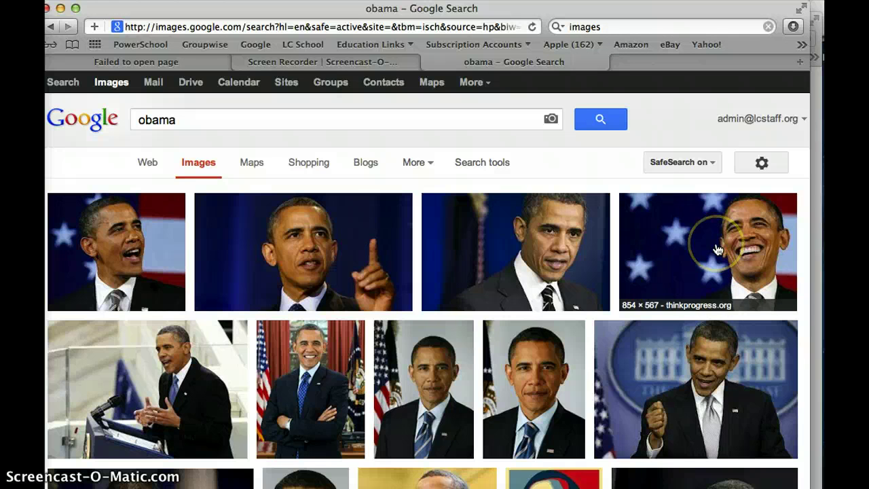
pyautogui.moveTo(718, 250); pyautogui.dragTo(855, 191)
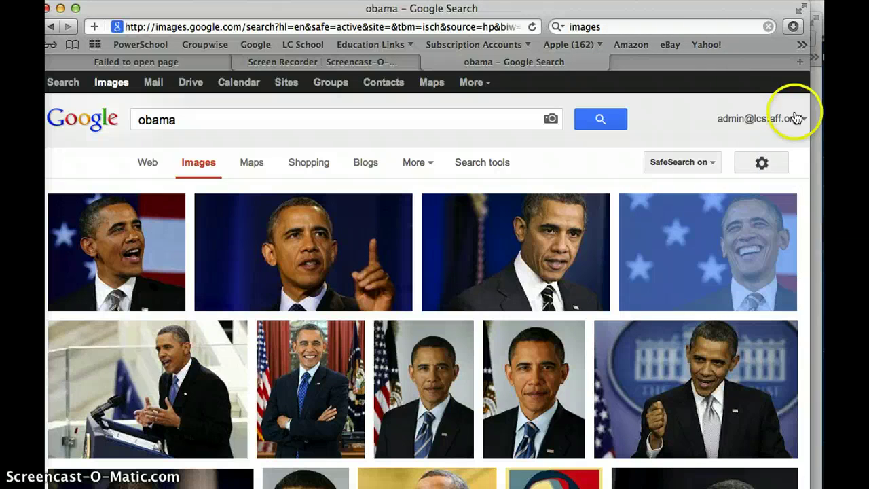
pyautogui.moveTo(708, 16); pyautogui.dragTo(676, 15)
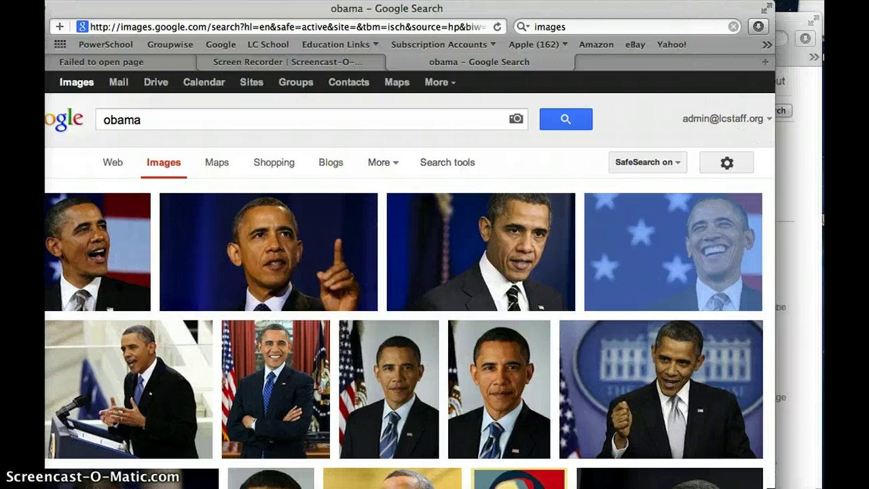
# Drop the smiling Obama photo onto the desktop as Unknown.jpeg
pyautogui.click(786, 23)
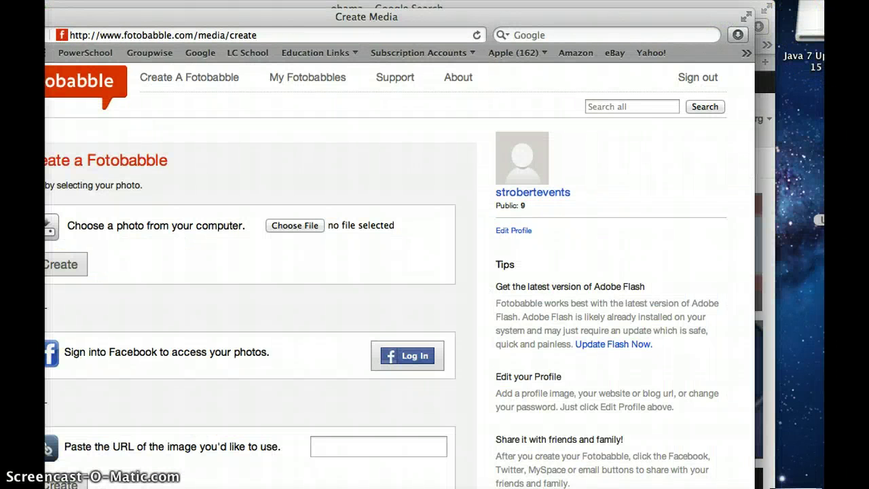
pyautogui.moveTo(856, 192); pyautogui.dragTo(799, 178)
pyautogui.click(692, 30)
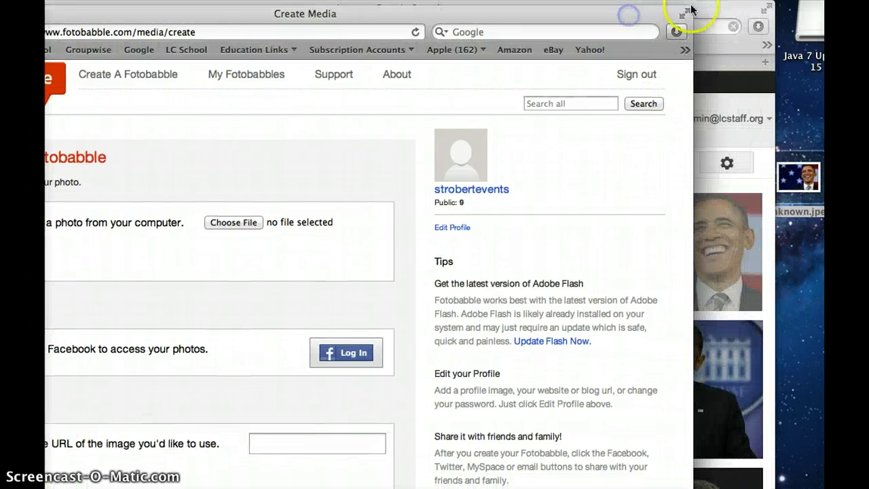
pyautogui.moveTo(747, 7); pyautogui.dragTo(679, 15)
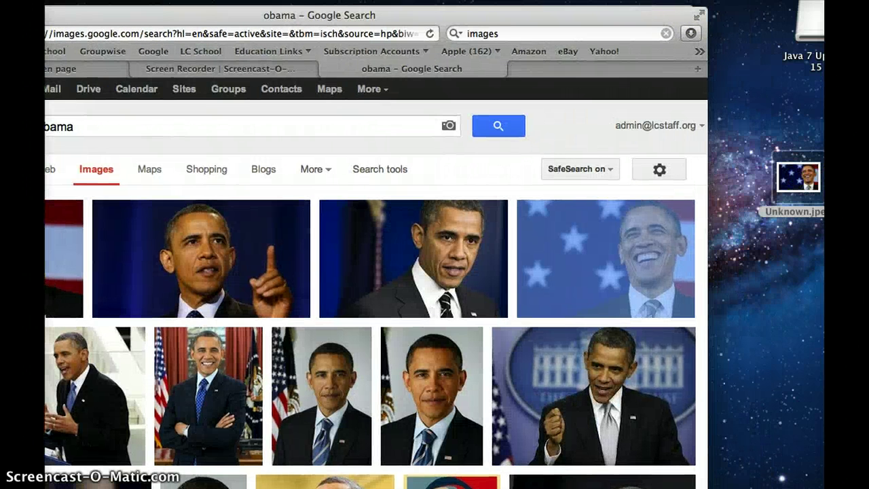
# Rename the desktop photo file to presobama.jpeg
pyautogui.click(781, 173)
pyautogui.click(762, 212)
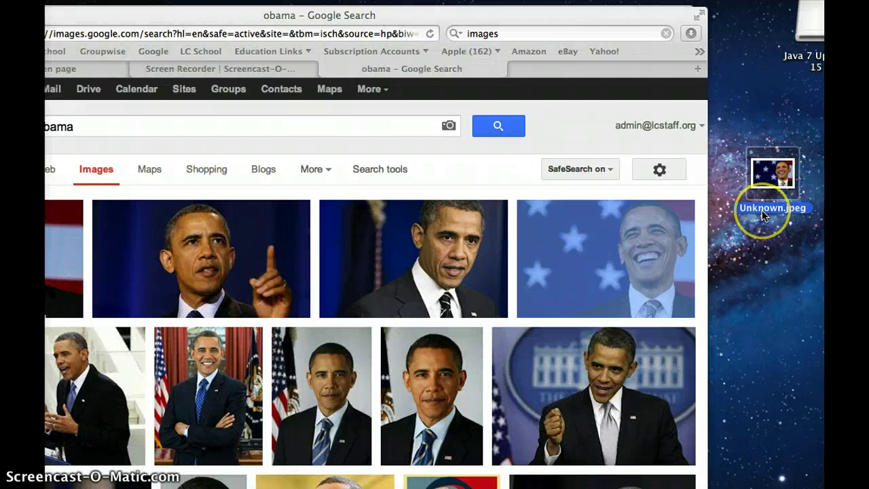
pyautogui.click(768, 209)
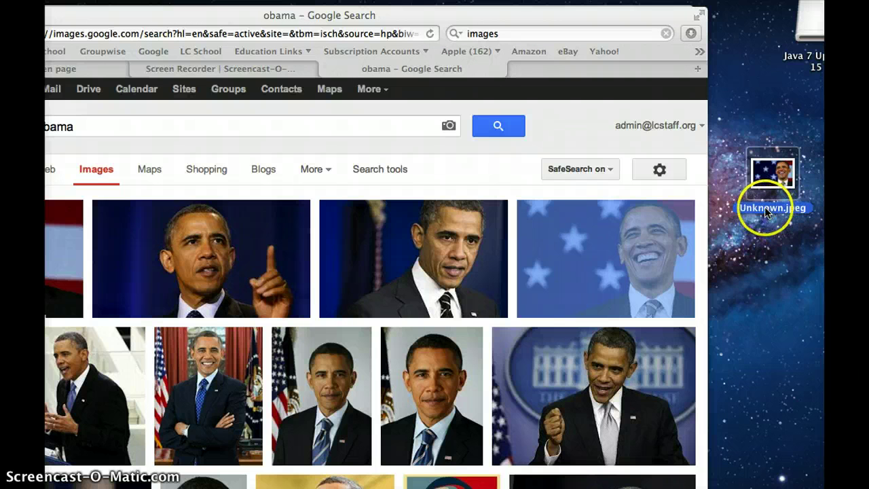
pyautogui.click(773, 208)
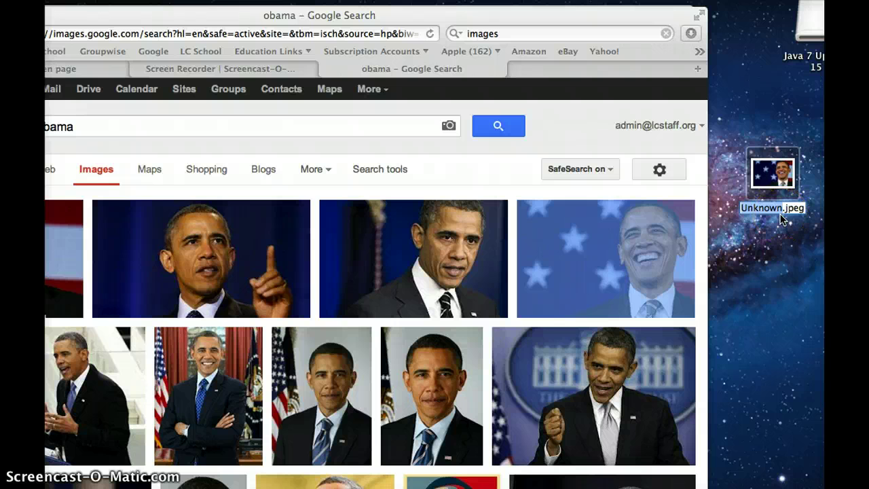
pyautogui.write('presp')
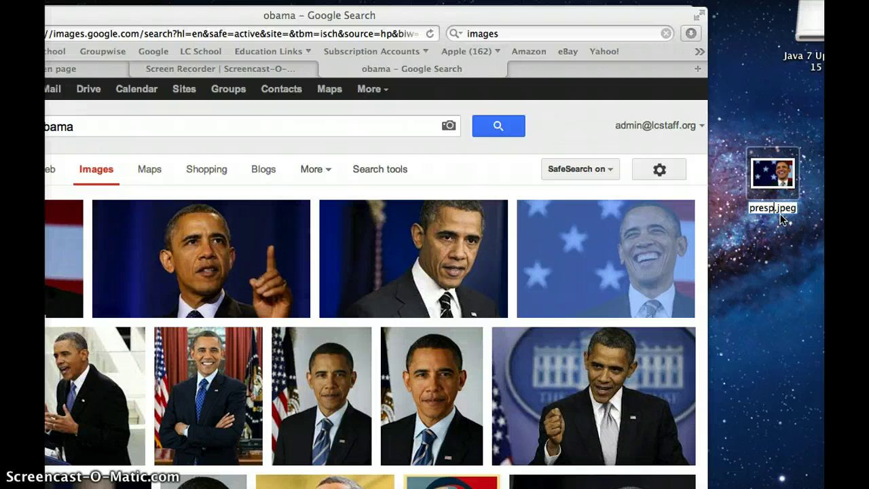
pyautogui.press('BackSpace')
pyautogui.write('obama')
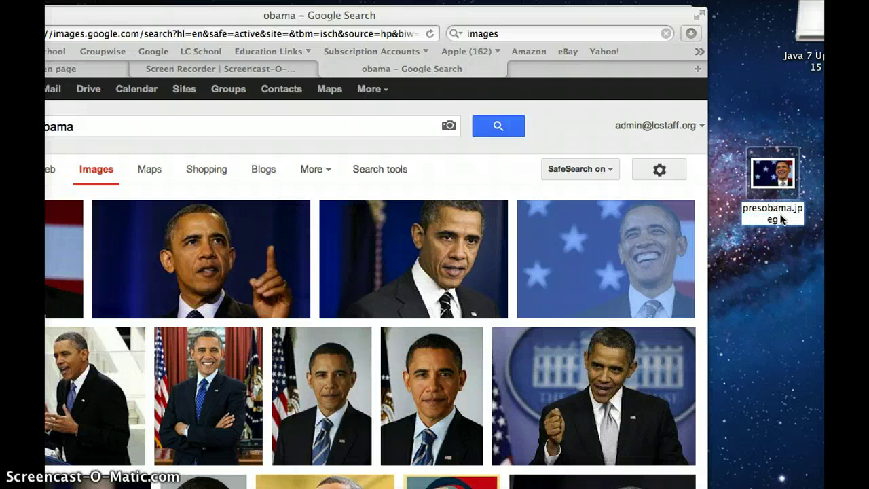
pyautogui.click(778, 237)
pyautogui.click(778, 247)
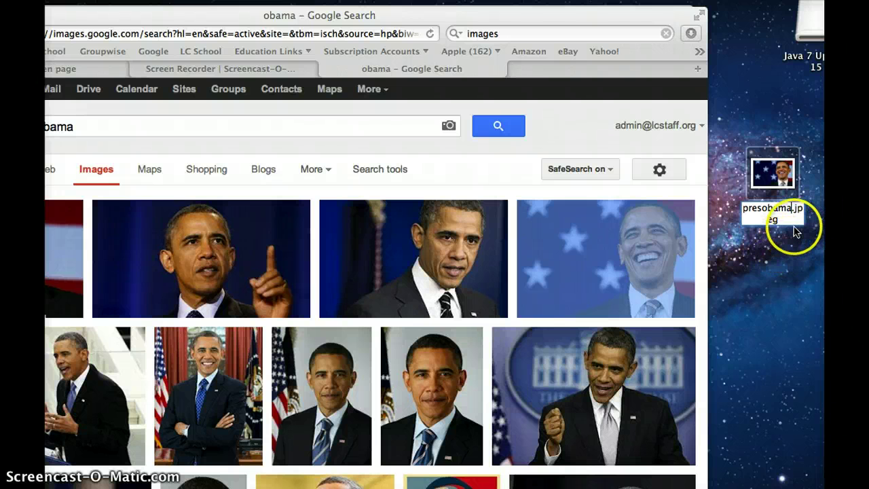
pyautogui.click(775, 249)
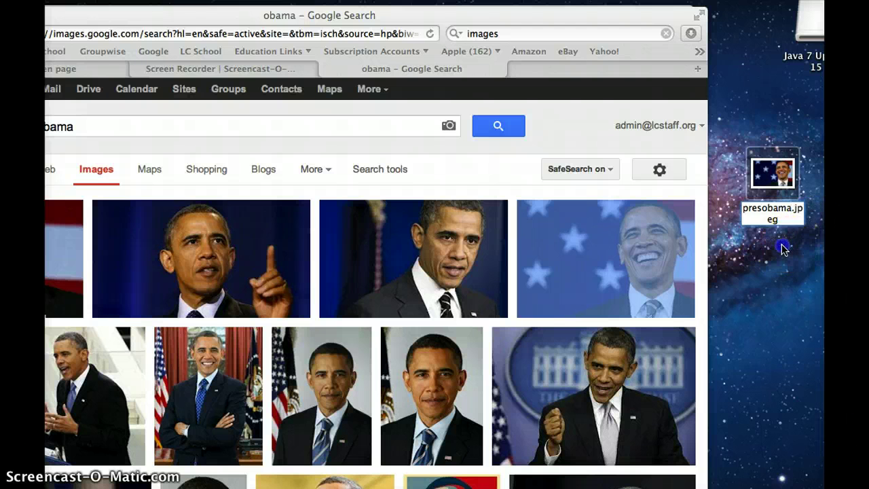
pyautogui.press('Escape')
pyautogui.click(789, 219)
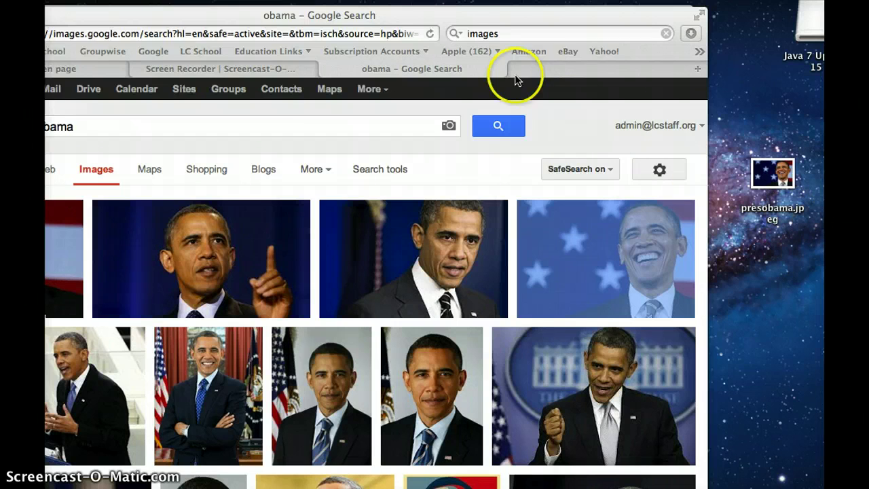
pyautogui.moveTo(494, 19); pyautogui.dragTo(623, 32)
# Attach presobama.jpeg from the Desktop as the new fotobabble's photo
pyautogui.click(364, 15)
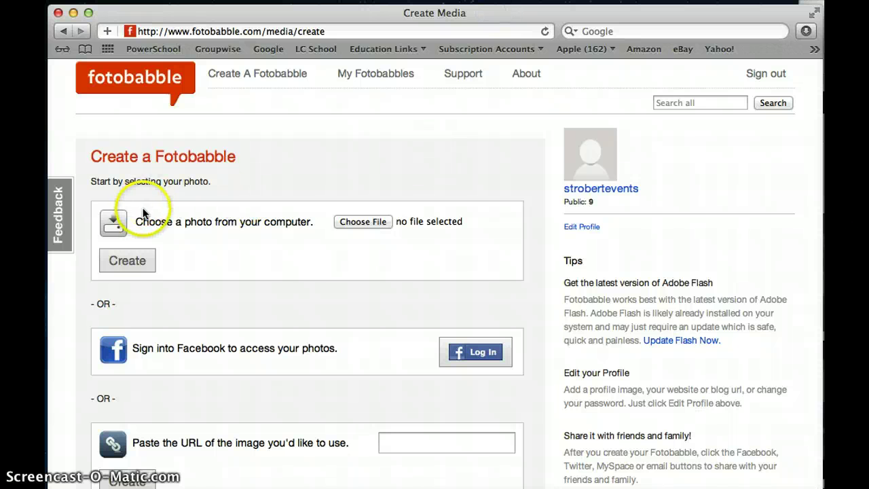
pyautogui.click(369, 222)
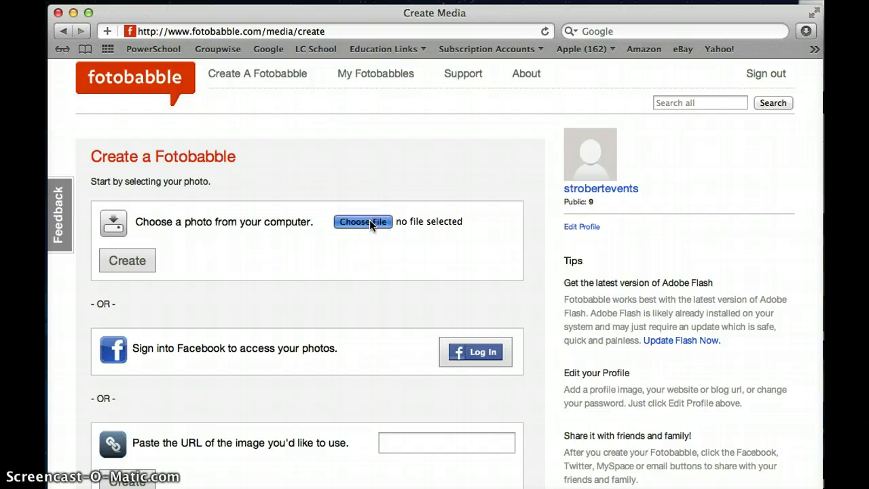
pyautogui.click(252, 192)
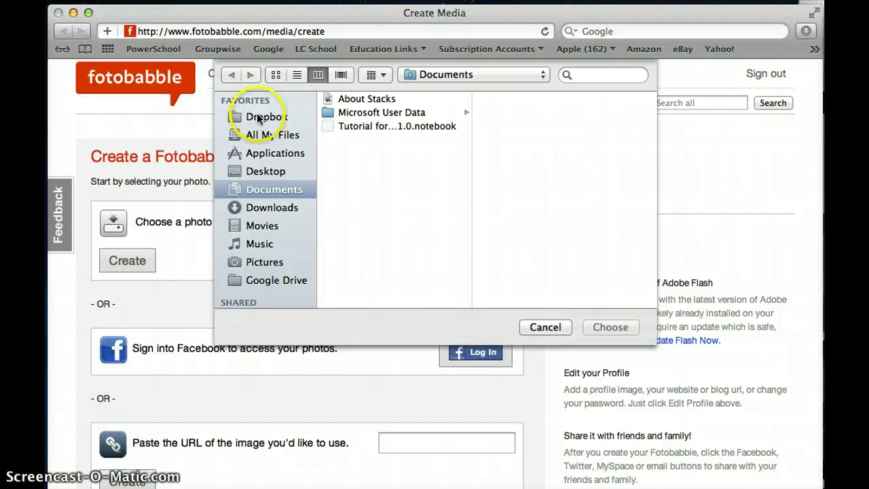
pyautogui.click(264, 171)
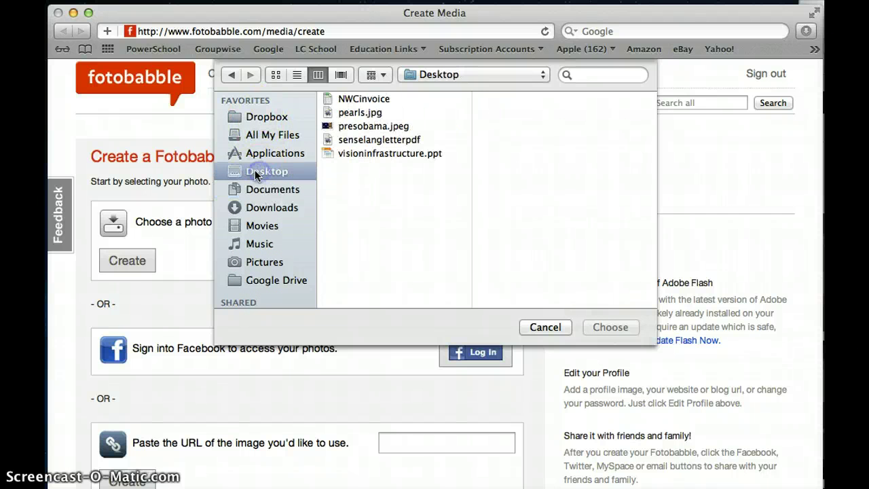
pyautogui.click(356, 126)
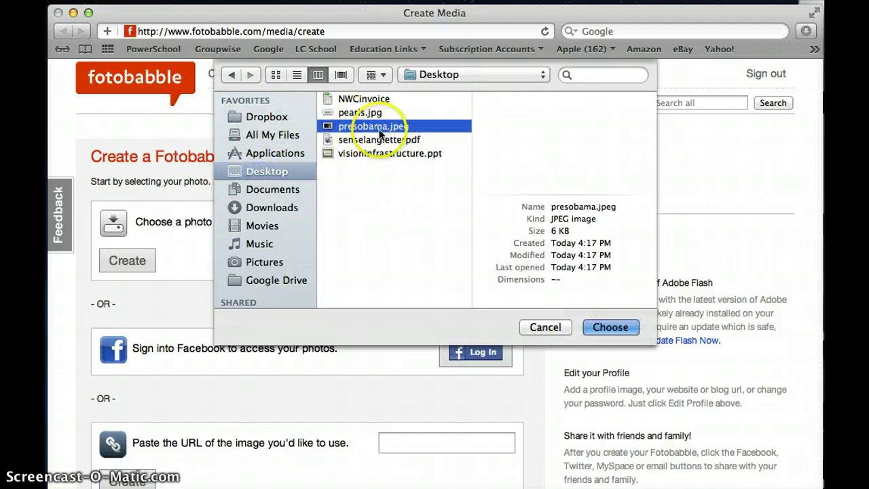
pyautogui.click(611, 327)
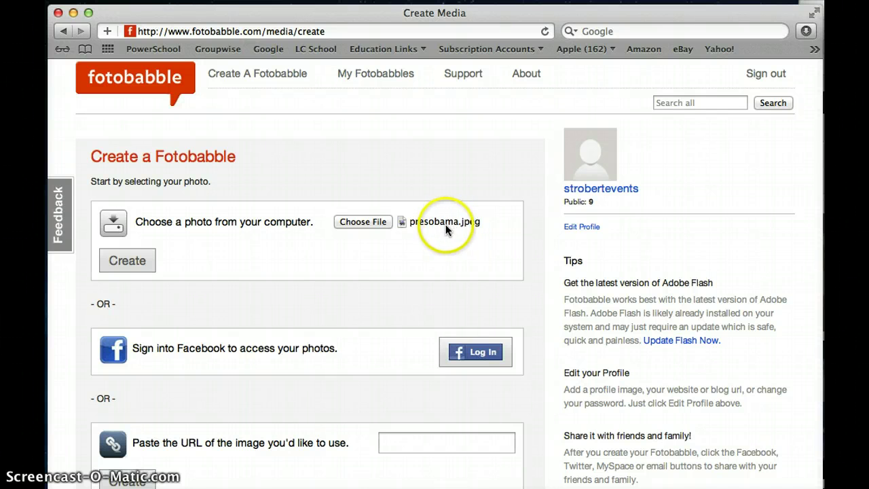
# Upload the chosen Obama photo with Create to reach the Edit Your Fotobabble page
pyautogui.click(127, 260)
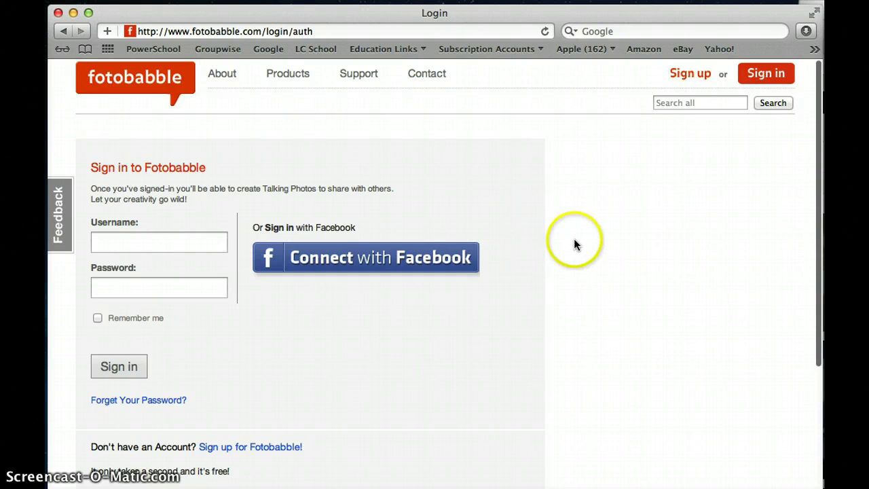
pyautogui.scroll(-3, 573, 243)
pyautogui.scroll(3, 573, 242)
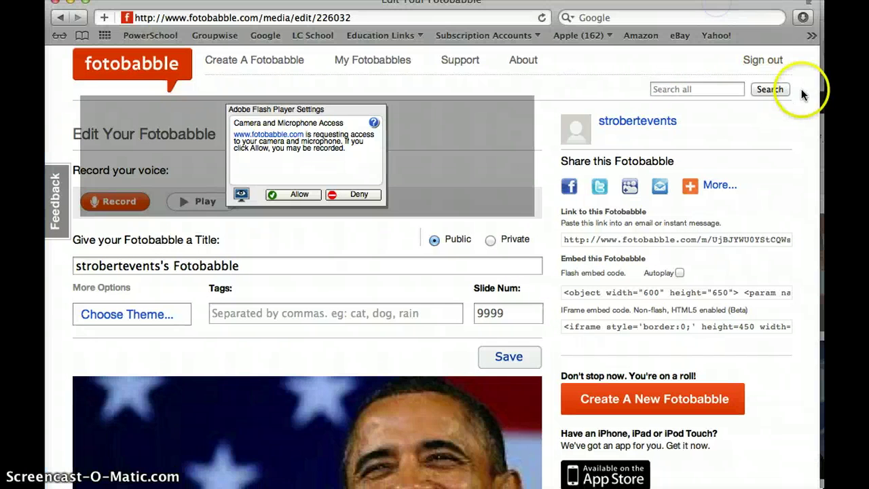
# Allow Adobe Flash Player camera and microphone access for the voice recorder
pyautogui.scroll(-5, 423, 417)
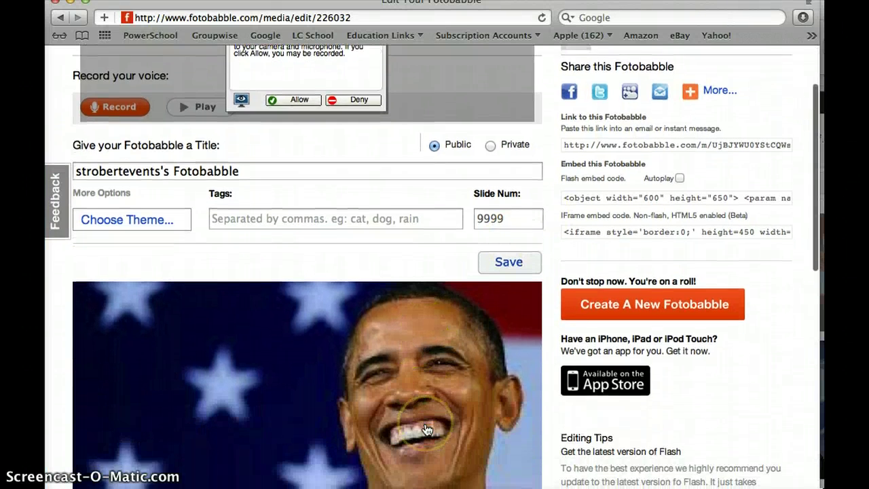
pyautogui.scroll(4, 426, 429)
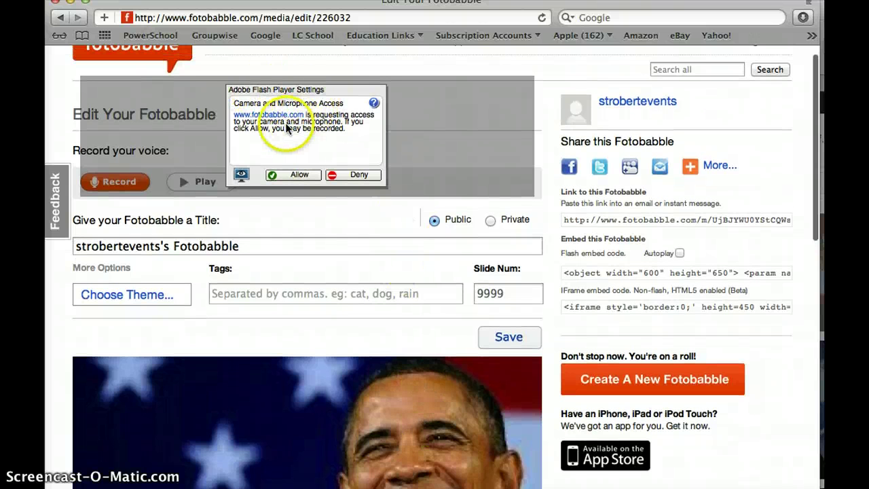
pyautogui.click(302, 174)
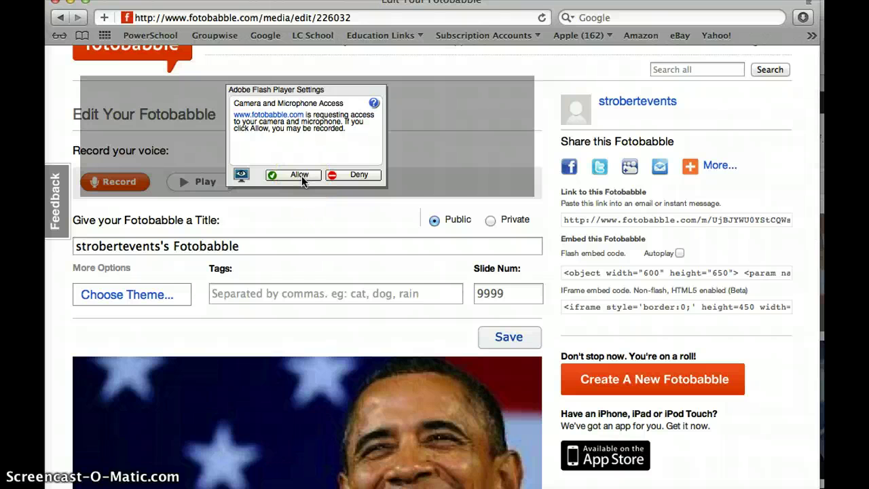
pyautogui.click(301, 175)
pyautogui.click(310, 171)
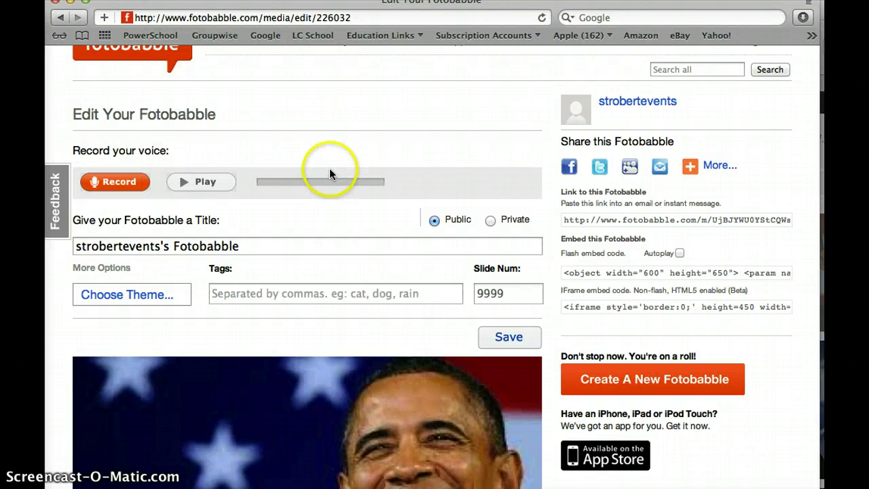
# Replace the default title with 'Current Events President Obam'
pyautogui.scroll(1, 331, 173)
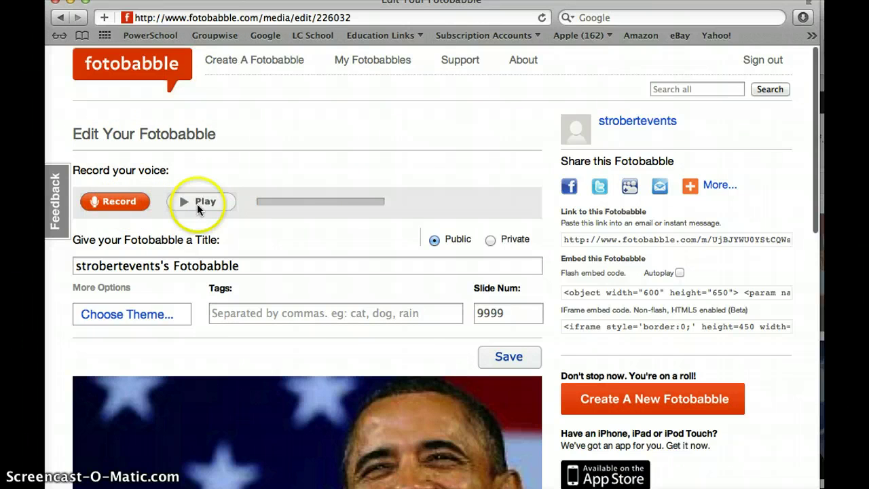
pyautogui.scroll(-5, 285, 275)
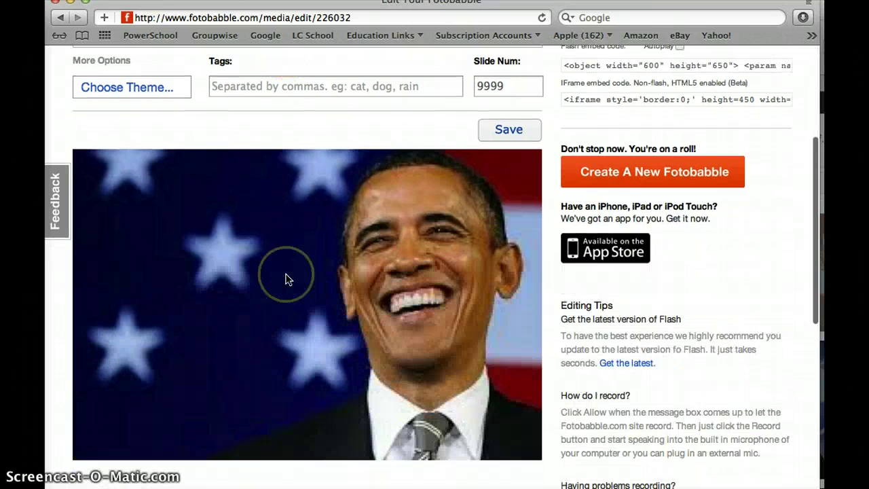
pyautogui.scroll(3, 285, 279)
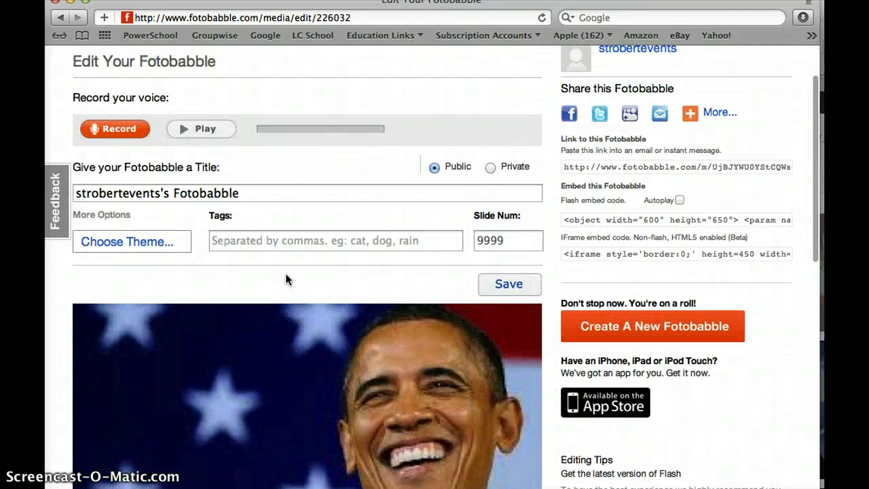
pyautogui.scroll(-1, 285, 273)
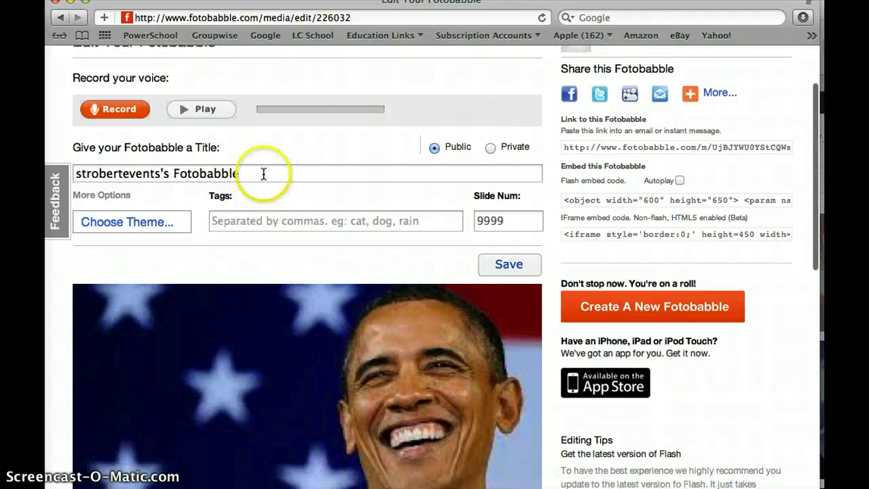
pyautogui.moveTo(265, 176); pyautogui.dragTo(70, 169)
pyautogui.write('Current Events')
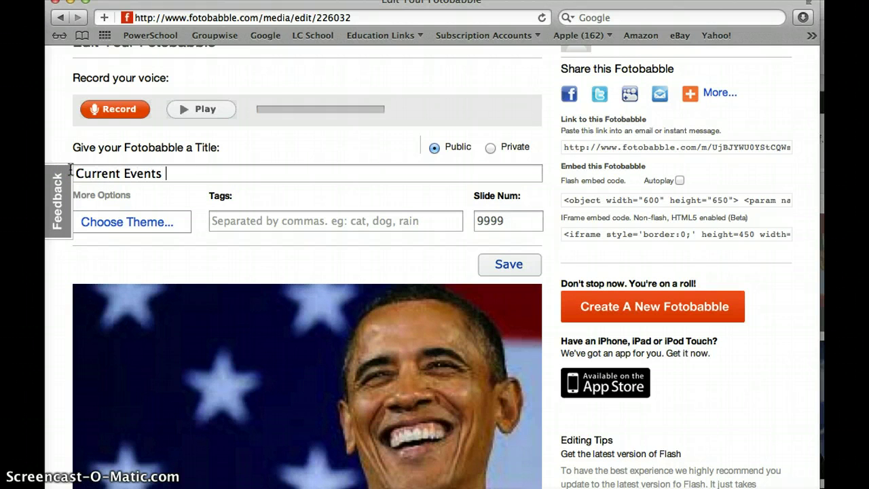
pyautogui.write(' President Obama')
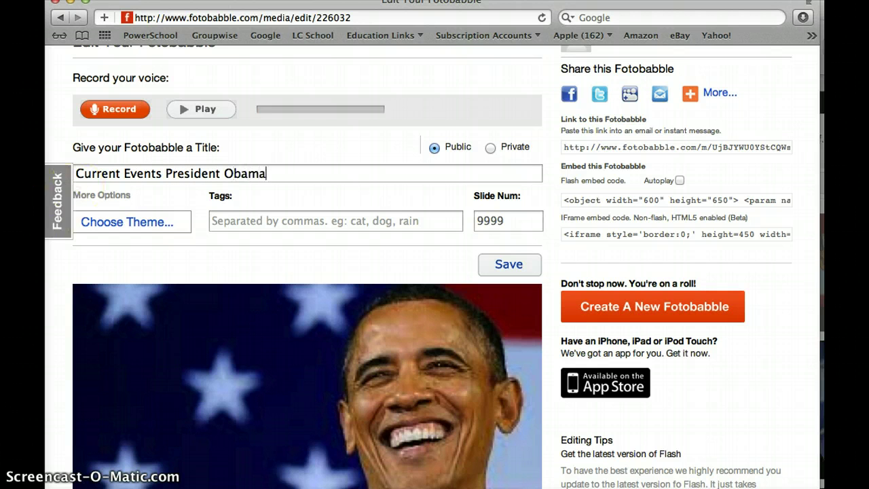
pyautogui.click(162, 220)
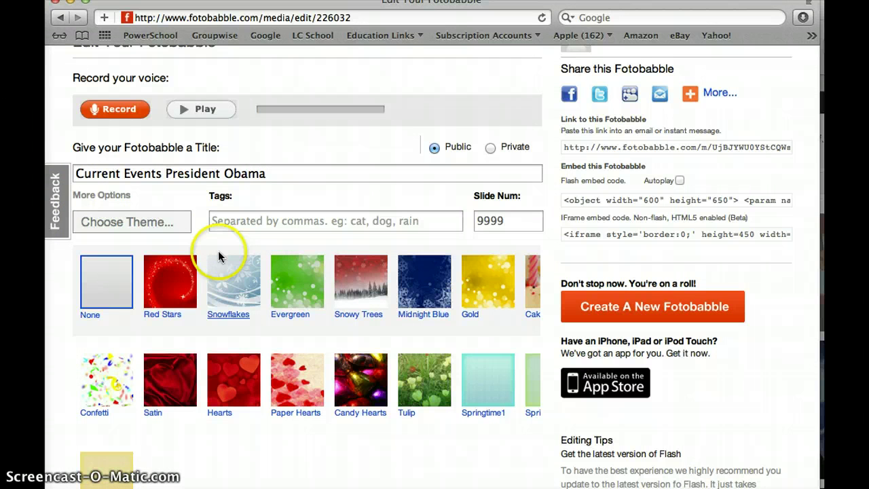
pyautogui.click(103, 280)
pyautogui.click(216, 220)
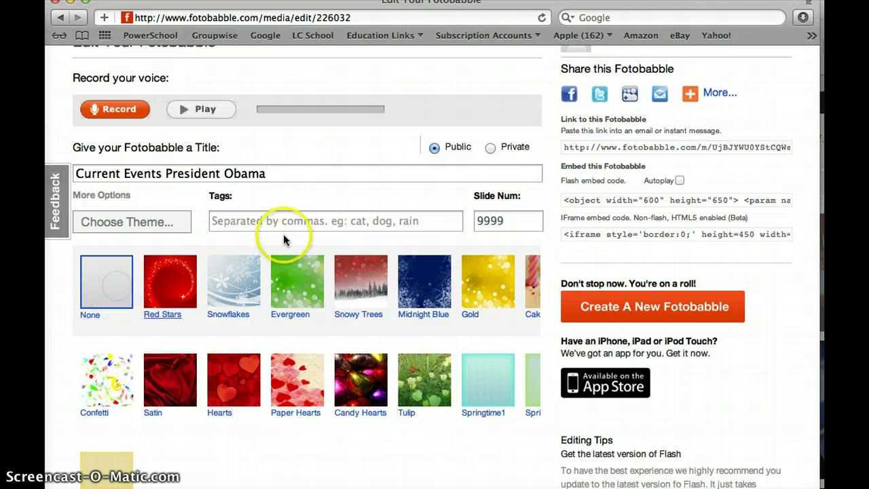
pyautogui.scroll(-1, 284, 231)
pyautogui.scroll(-8, 298, 196)
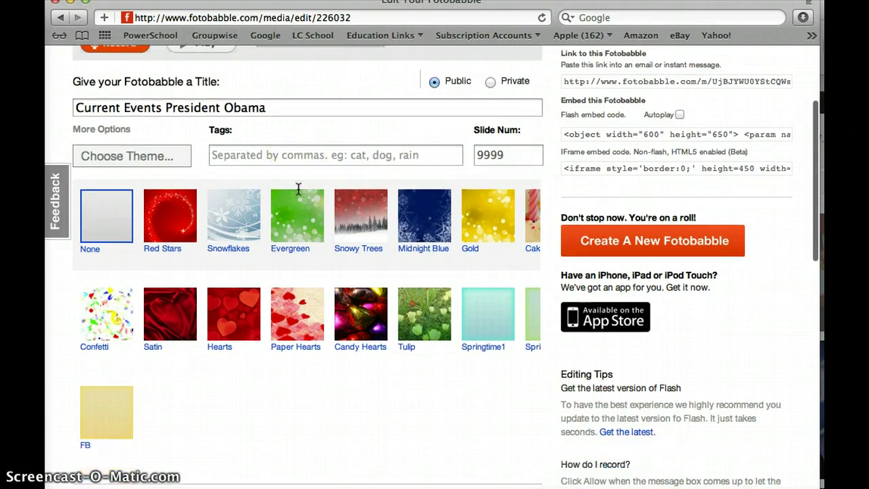
pyautogui.scroll(6, 297, 188)
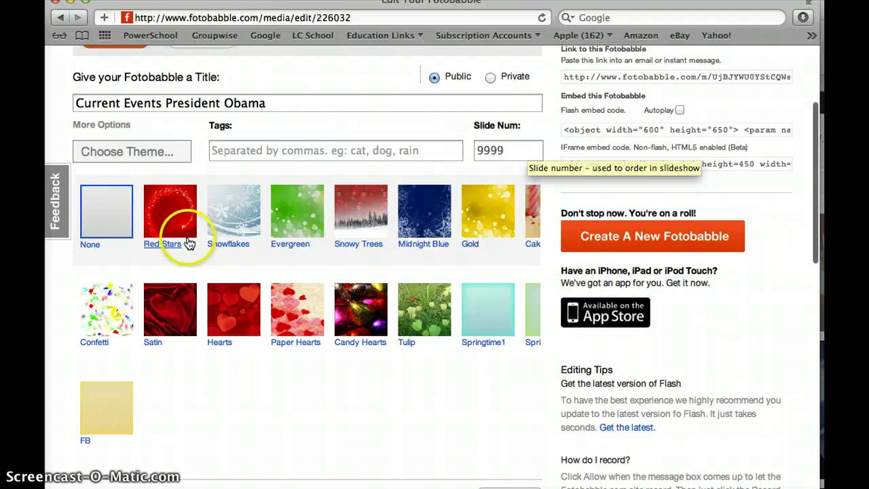
pyautogui.scroll(-10, 188, 240)
pyautogui.scroll(-8, 190, 243)
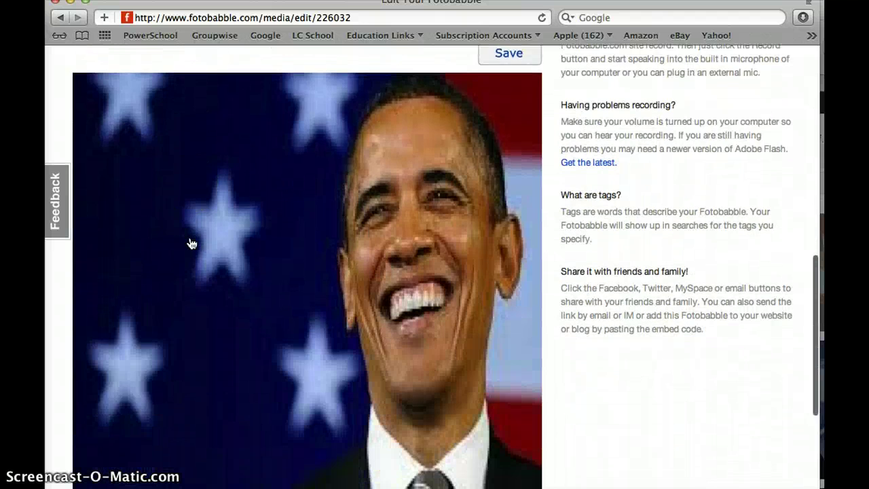
pyautogui.scroll(15, 191, 242)
pyautogui.scroll(10, 192, 243)
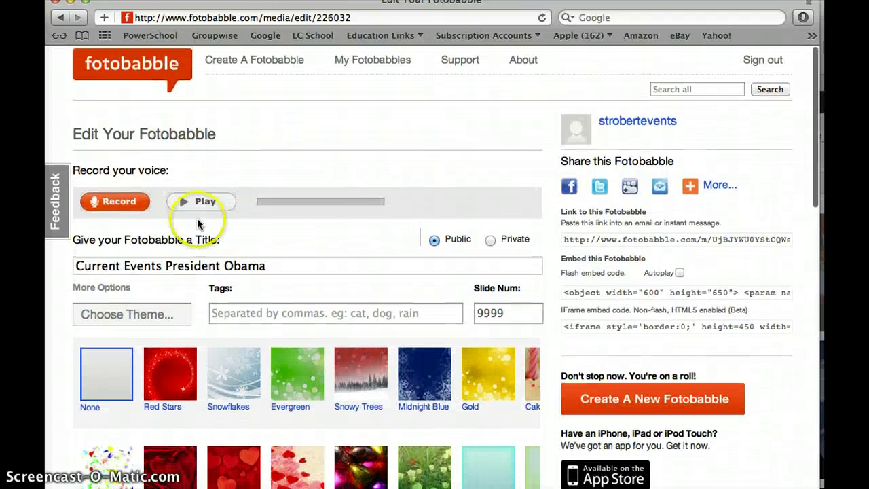
# Record a short spoken narration for the Obama photo, then stop recording
pyautogui.click(121, 198)
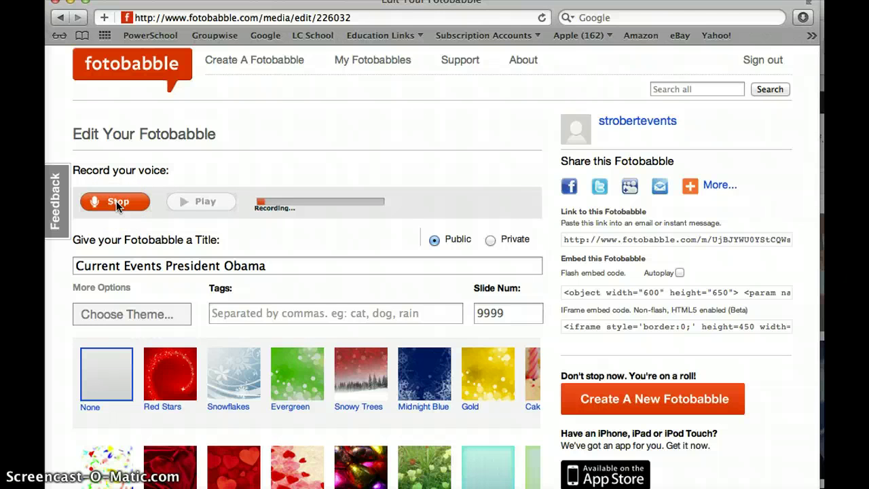
pyautogui.click(264, 223)
pyautogui.click(264, 210)
pyautogui.click(119, 201)
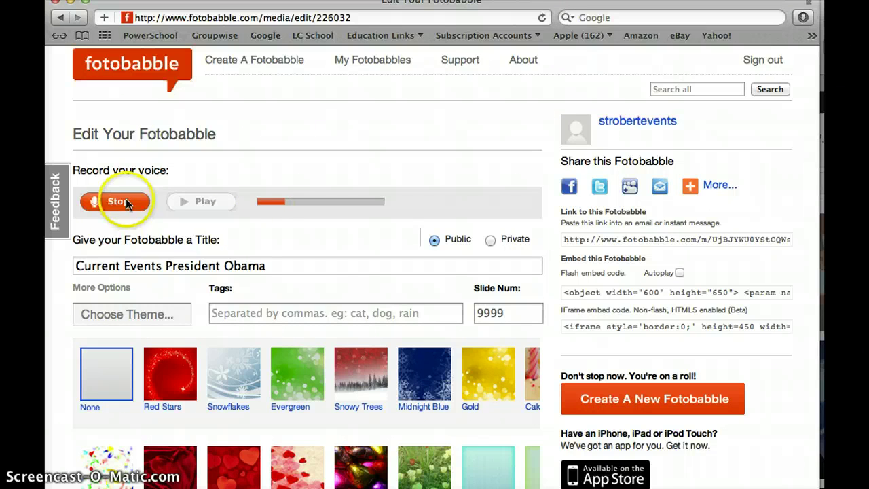
pyautogui.click(117, 200)
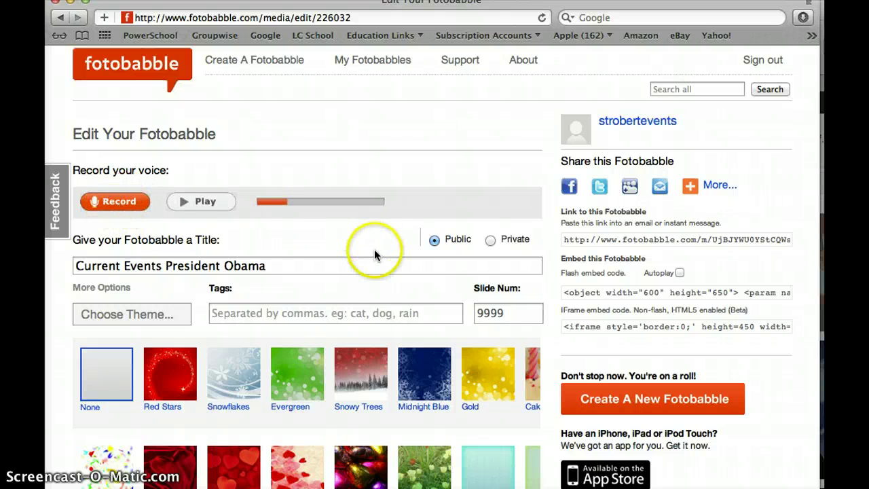
# Save the 'Current Events President Obama' fotobabble with its new narration
pyautogui.click(395, 271)
pyautogui.scroll(-8, 395, 272)
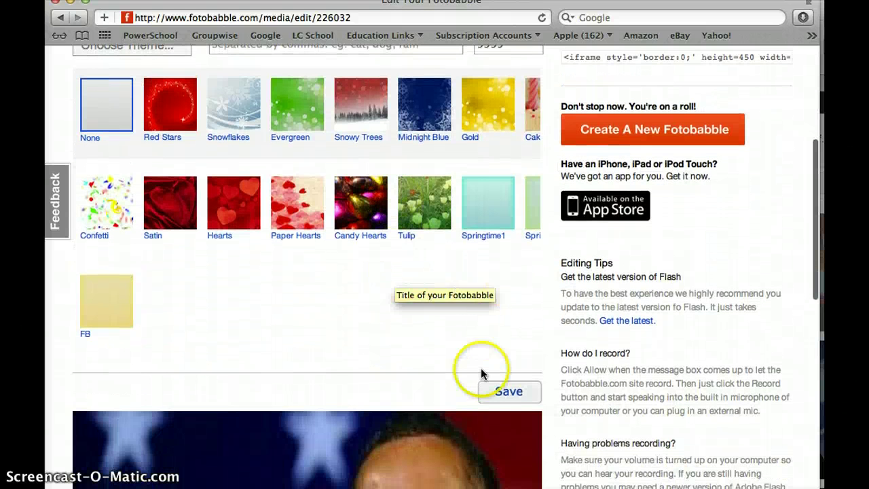
pyautogui.click(508, 393)
pyautogui.click(358, 291)
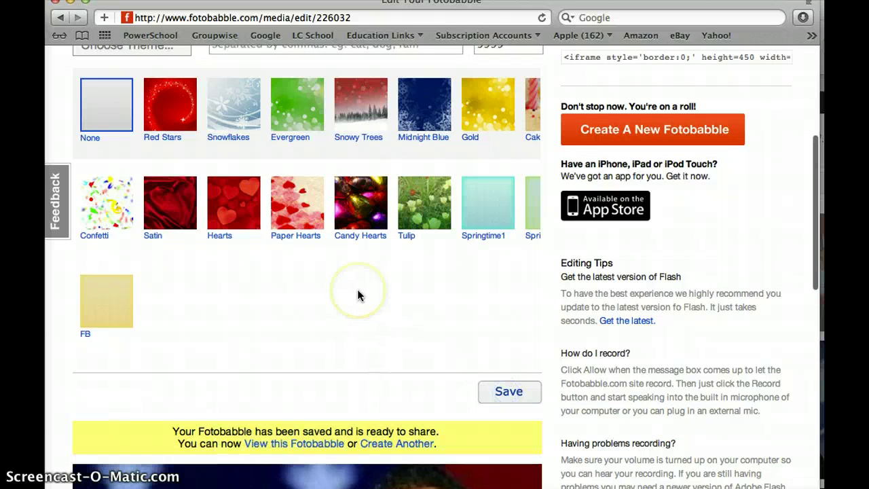
pyautogui.scroll(-6, 358, 296)
pyautogui.click(294, 257)
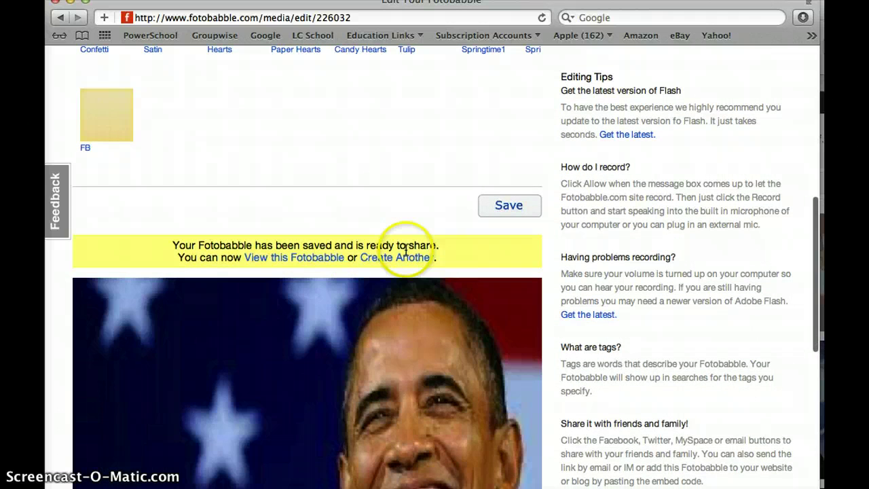
pyautogui.scroll(10, 410, 249)
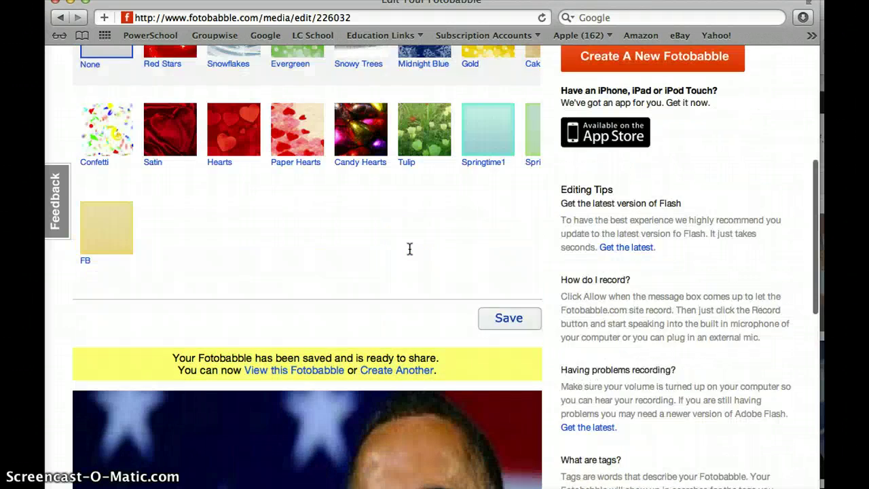
pyautogui.scroll(3, 409, 249)
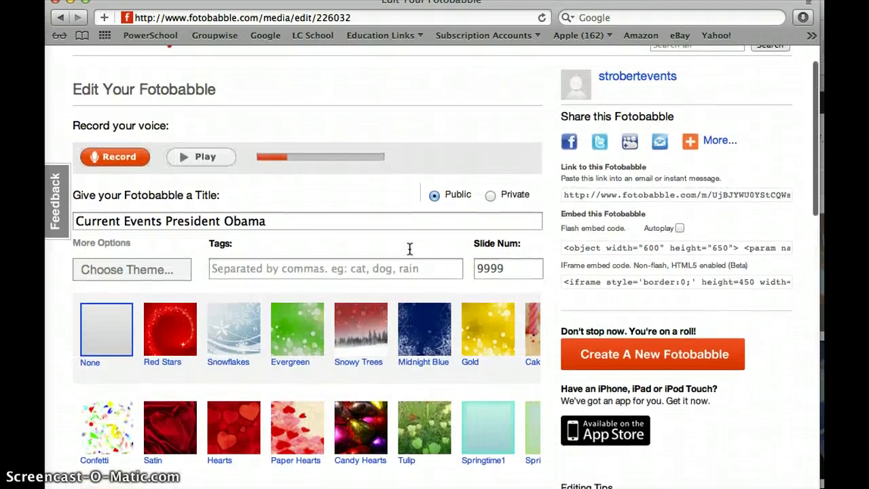
pyautogui.scroll(1, 409, 248)
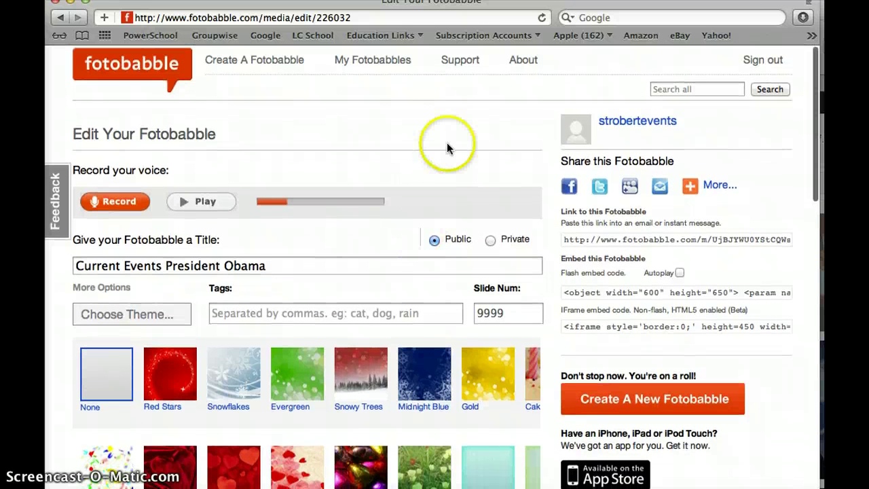
pyautogui.click(372, 63)
pyautogui.click(373, 65)
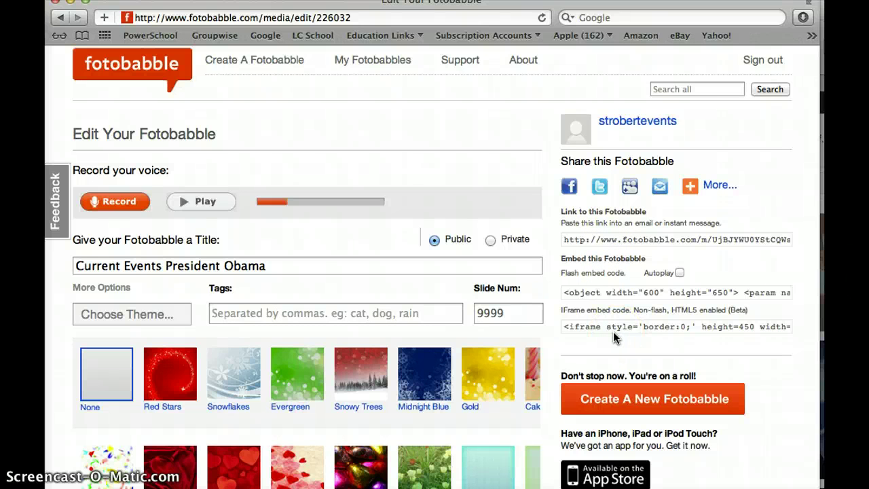
pyautogui.scroll(-1, 591, 231)
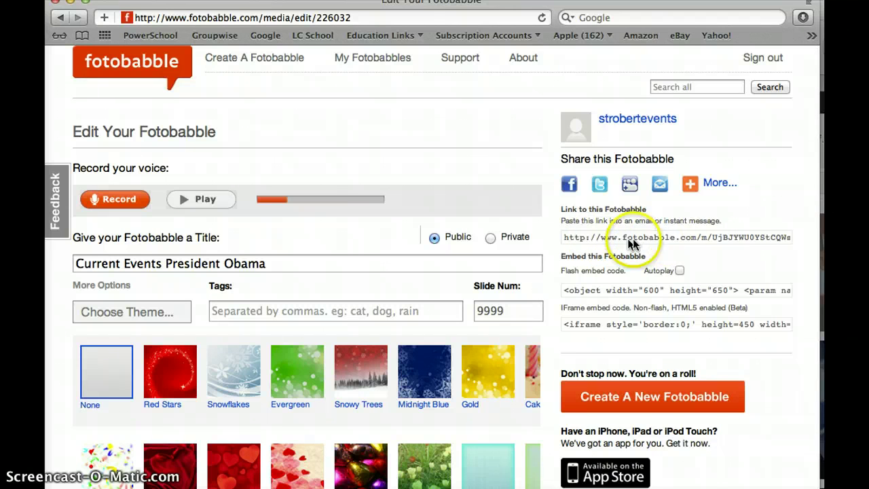
pyautogui.scroll(1, 695, 235)
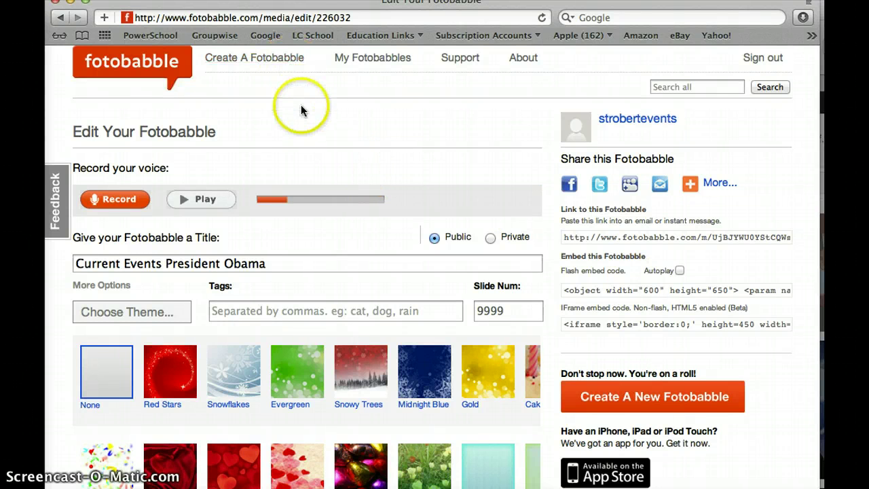
pyautogui.scroll(1, 288, 136)
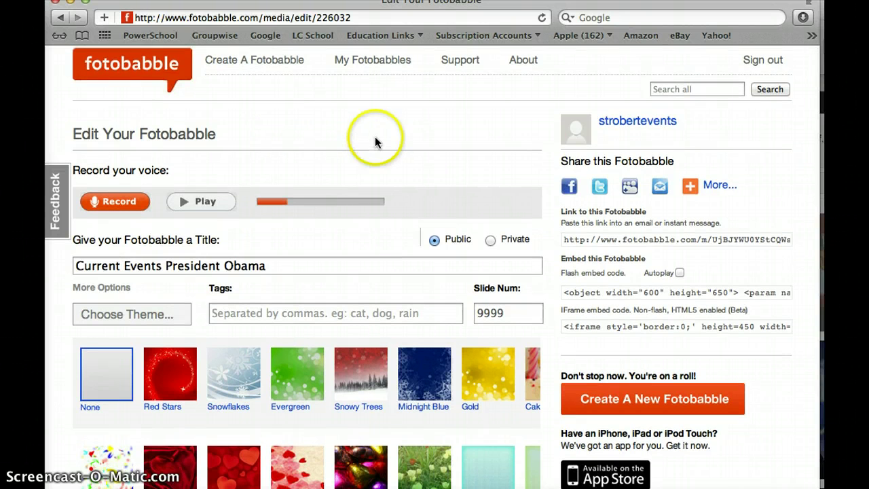
# Go to My Fotobabbles and open the 'Current Events President Obama' fotobabble
pyautogui.click(378, 64)
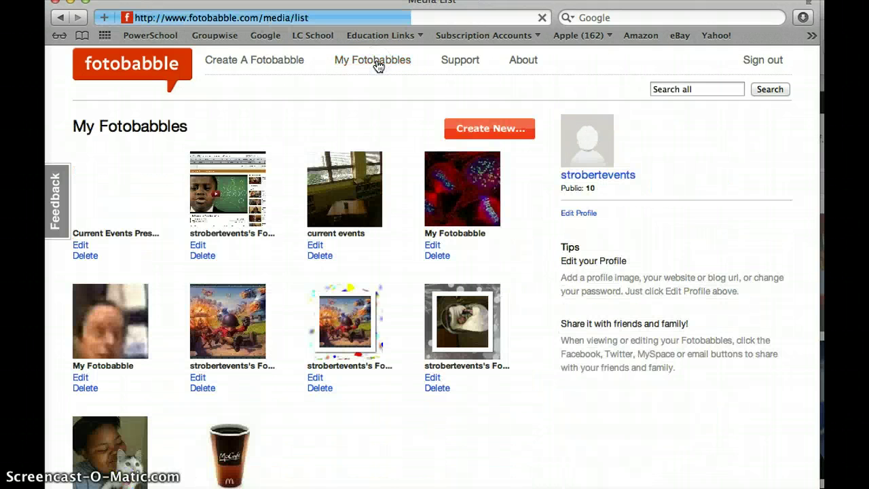
pyautogui.moveTo(287, 3); pyautogui.dragTo(319, 17)
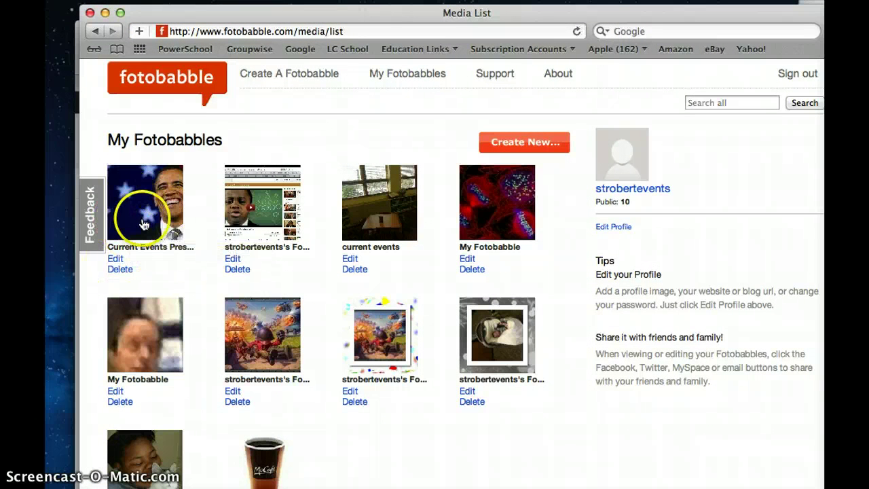
pyautogui.click(145, 217)
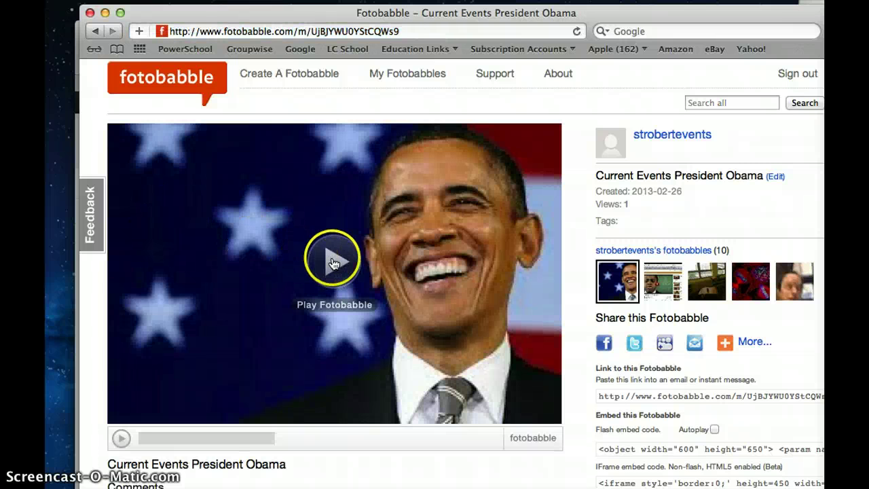
# Play the Obama fotobabble's narration, stop it, then review the share and comments area
pyautogui.click(334, 267)
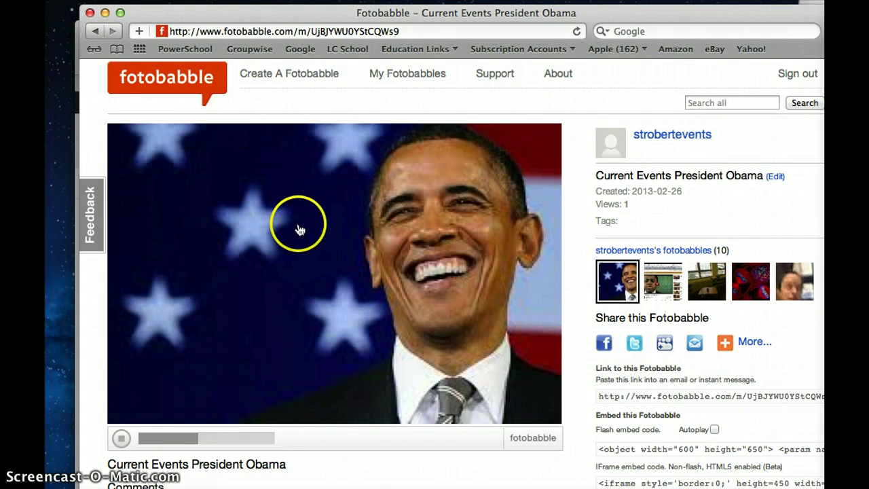
pyautogui.click(121, 440)
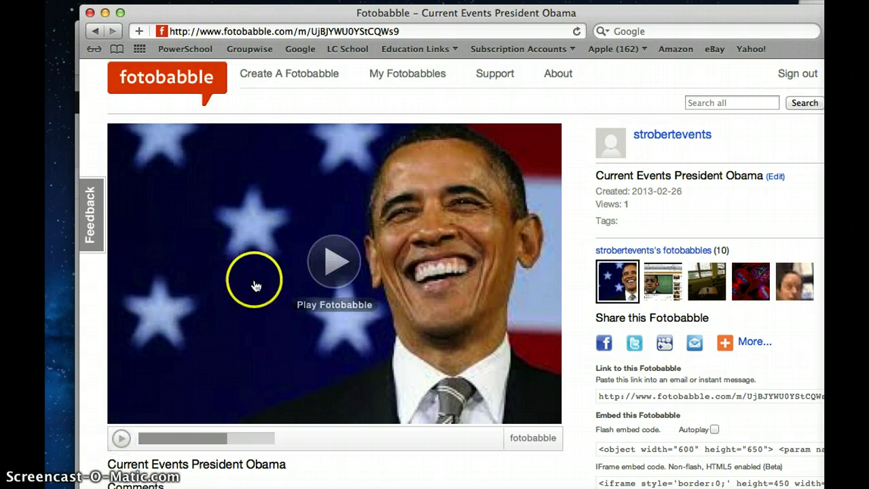
pyautogui.scroll(-5, 255, 285)
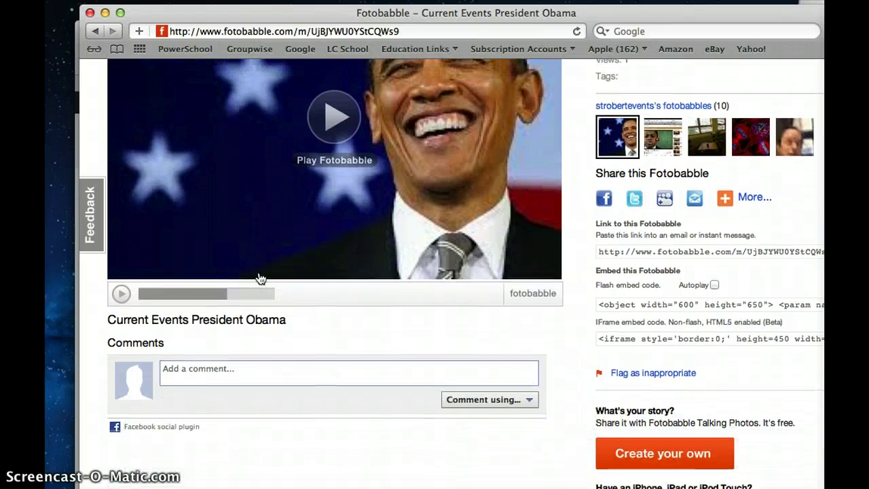
pyautogui.scroll(5, 259, 278)
pyautogui.click(237, 272)
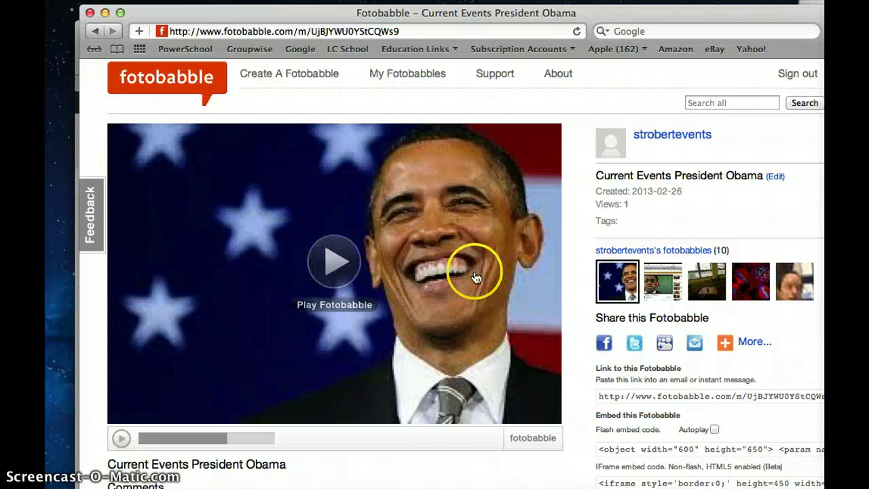
pyautogui.scroll(-2, 537, 278)
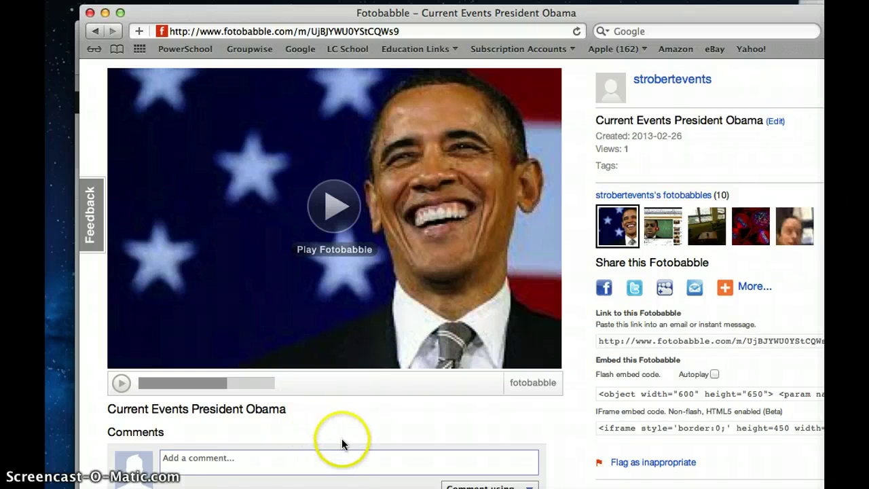
pyautogui.scroll(-1, 341, 439)
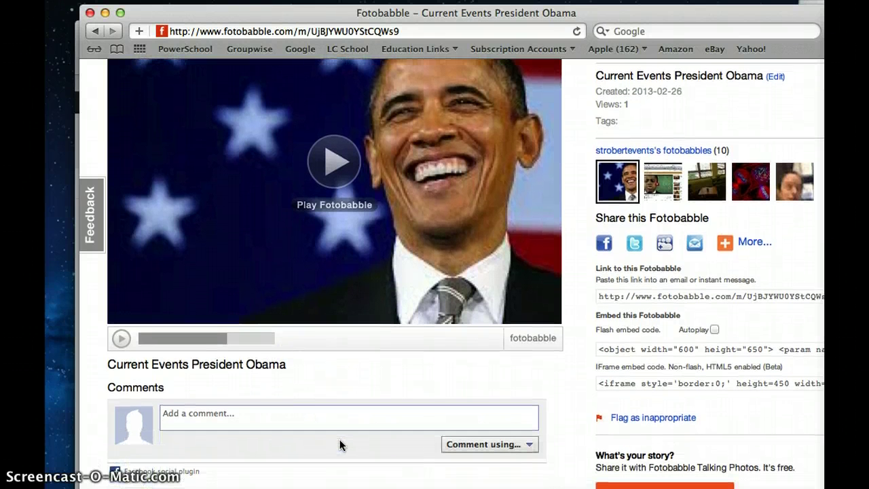